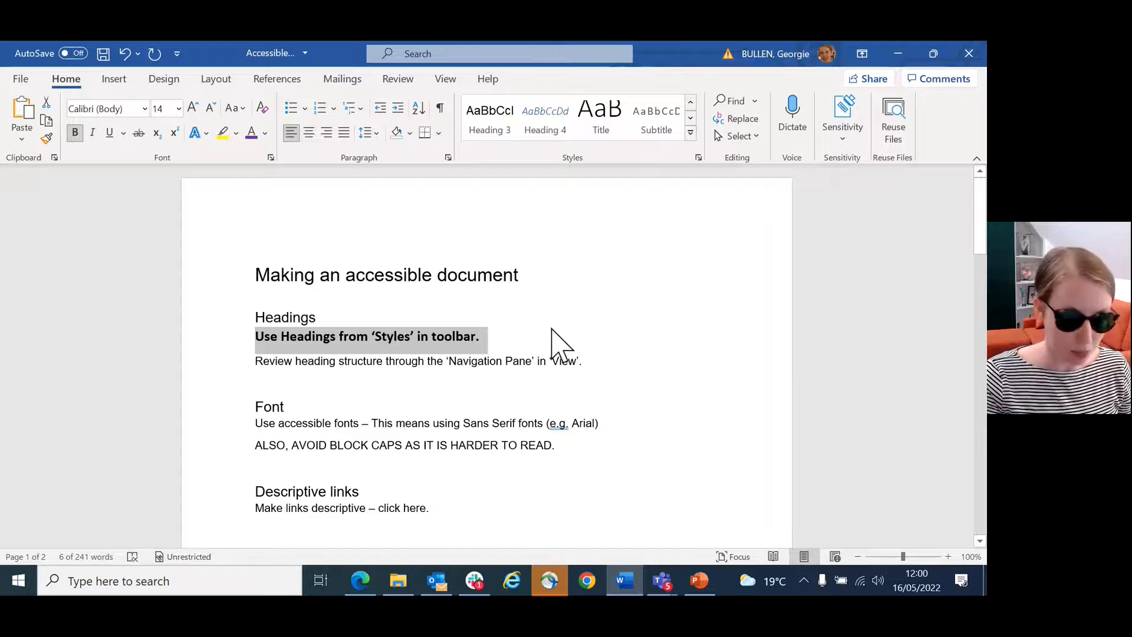
# Step: Check which heading styles are applied to the title "Making an accessible document" and the "Headings" line
pyautogui.click(558, 336)
pyautogui.moveTo(529, 271); pyautogui.dragTo(278, 278)
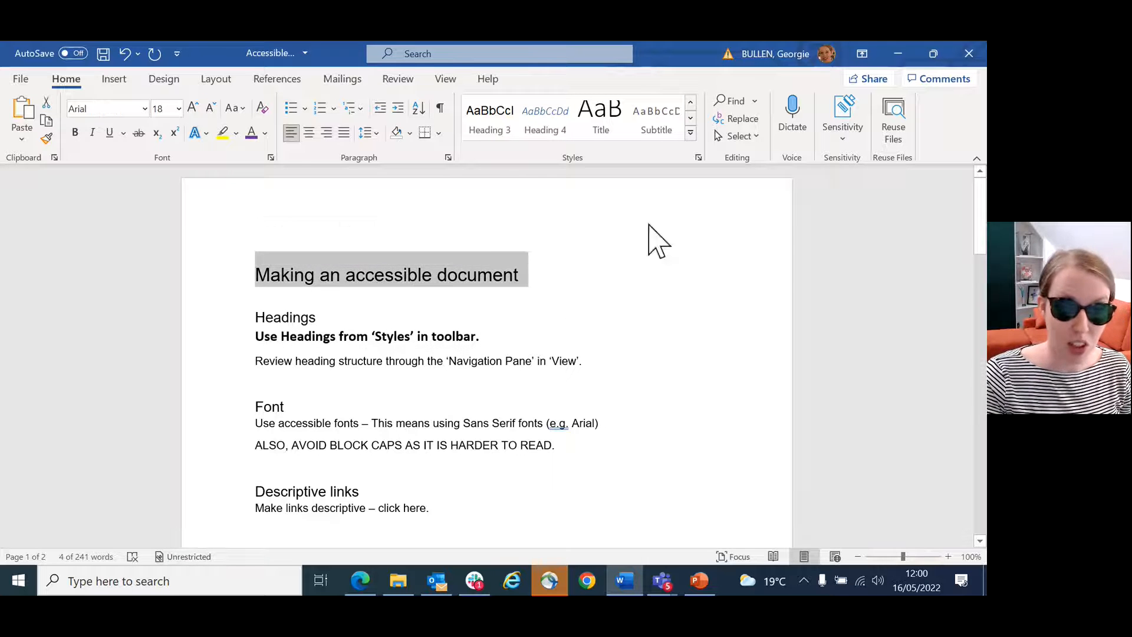
pyautogui.click(690, 103)
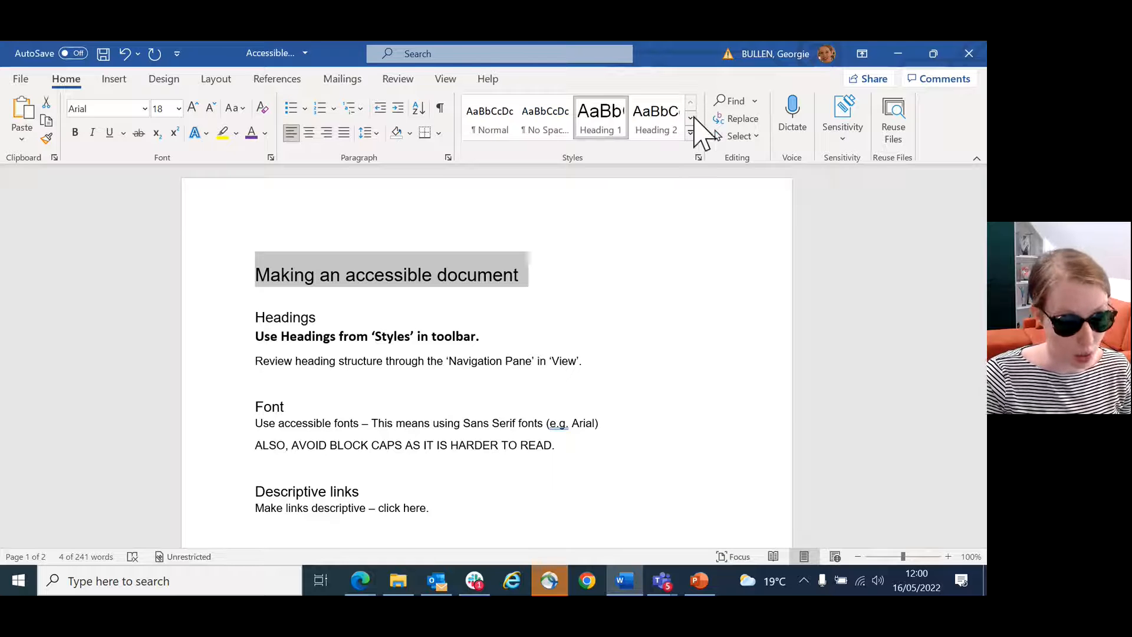
pyautogui.click(483, 318)
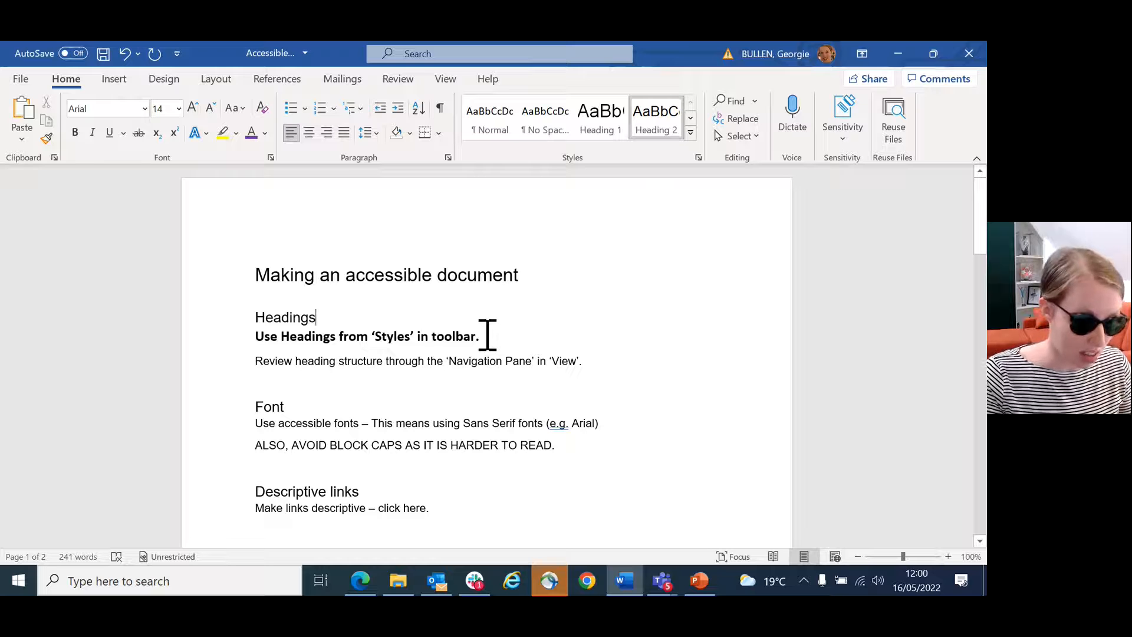
# Step: Apply the Heading 3 style to the bold line "Use Headings from 'Styles' in toolbar."
pyautogui.moveTo(488, 336); pyautogui.dragTo(261, 348)
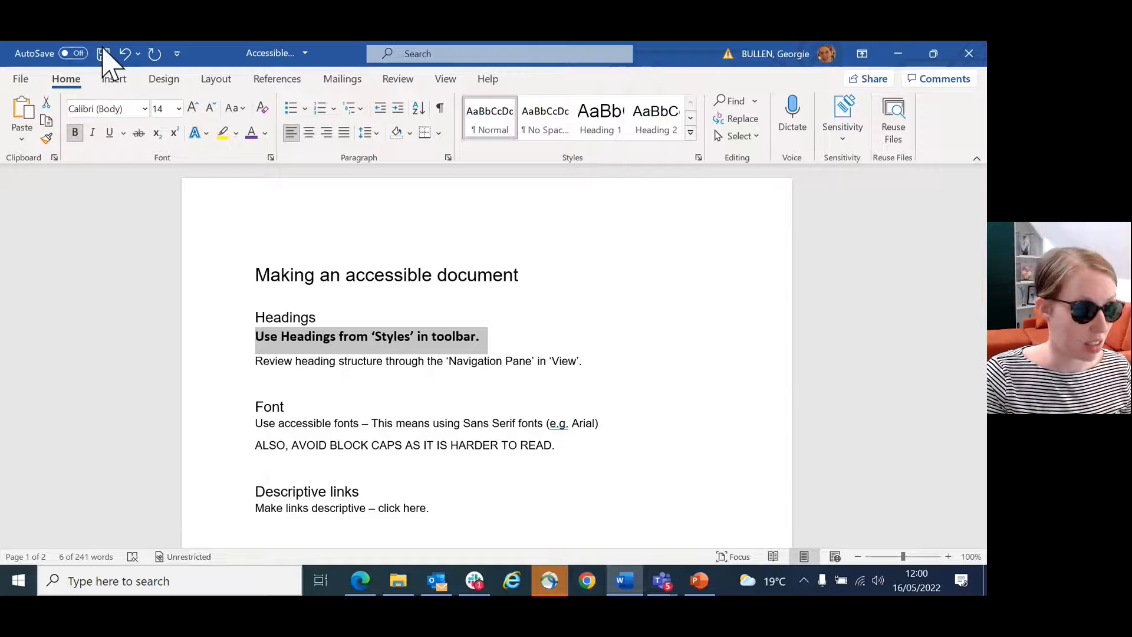
pyautogui.click(690, 118)
pyautogui.click(493, 127)
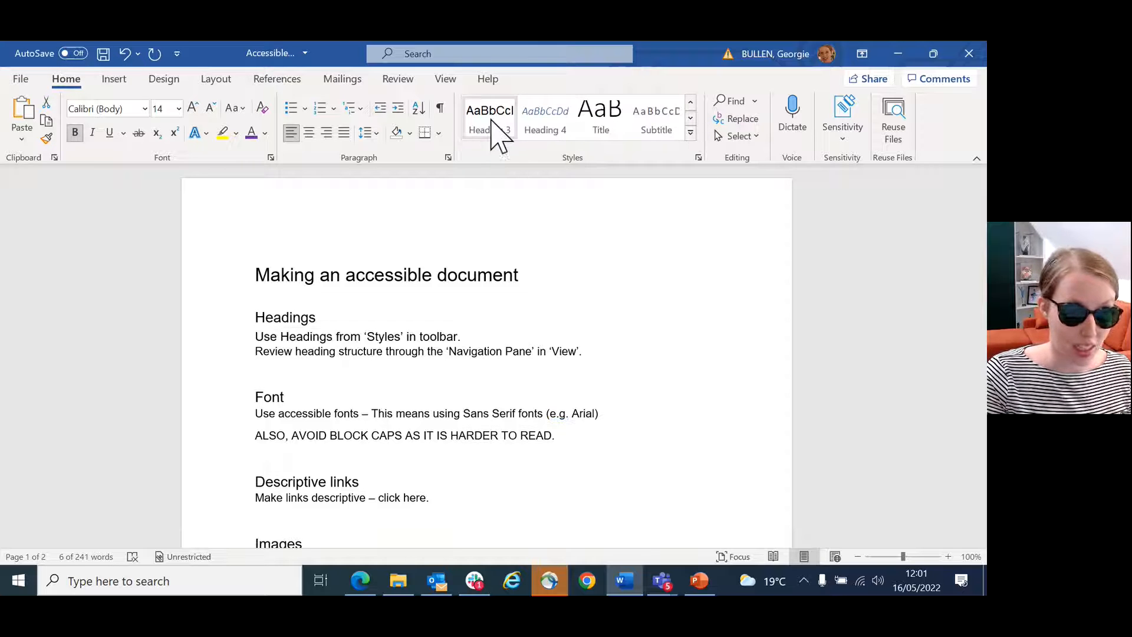
pyautogui.click(485, 333)
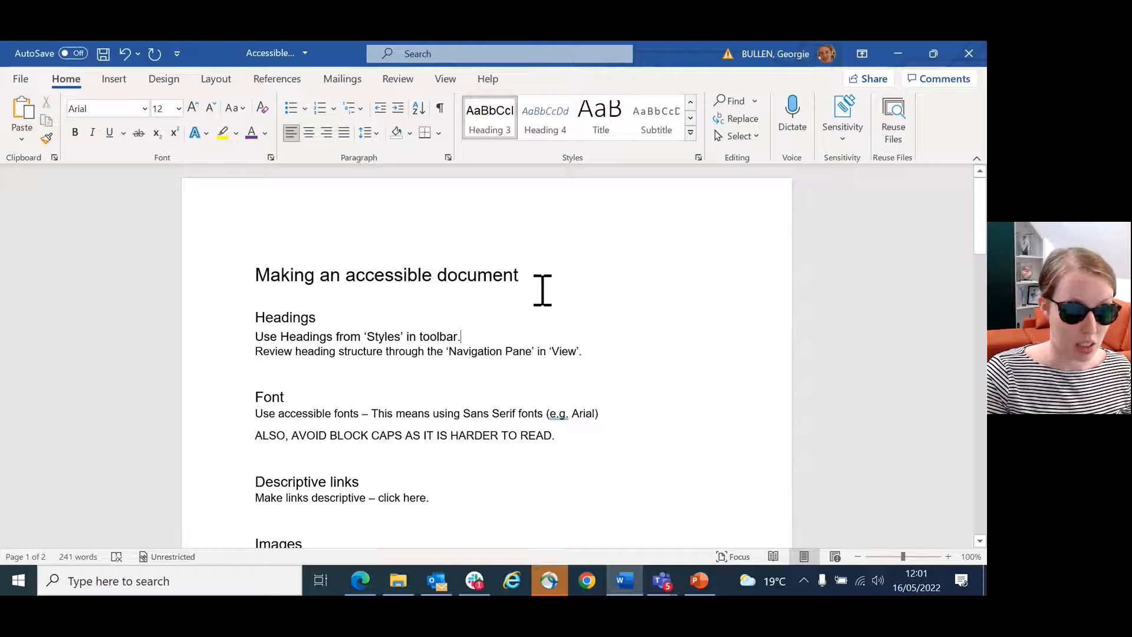
# Step: Review the document's heading structure in the Navigation Pane and close the pane again
pyautogui.click(445, 79)
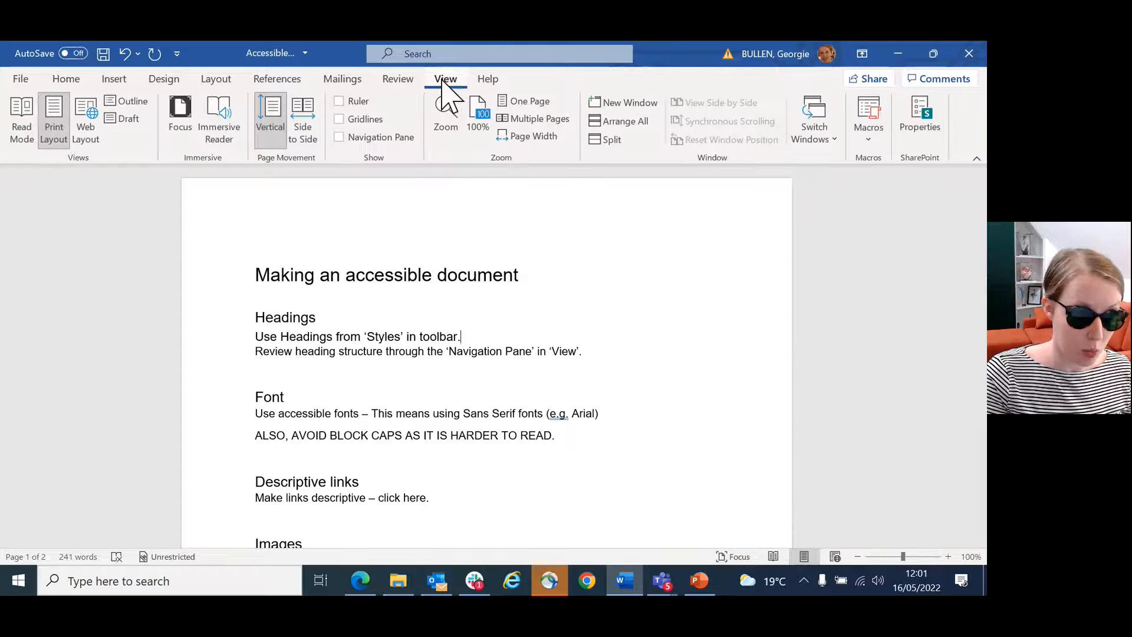
pyautogui.click(339, 138)
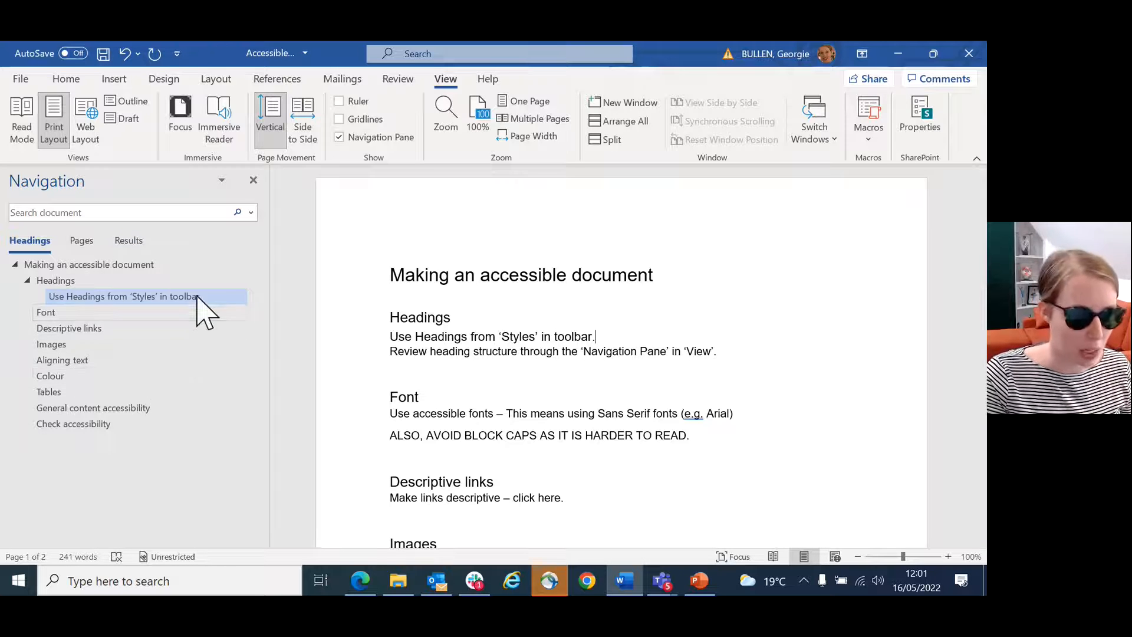
pyautogui.click(254, 179)
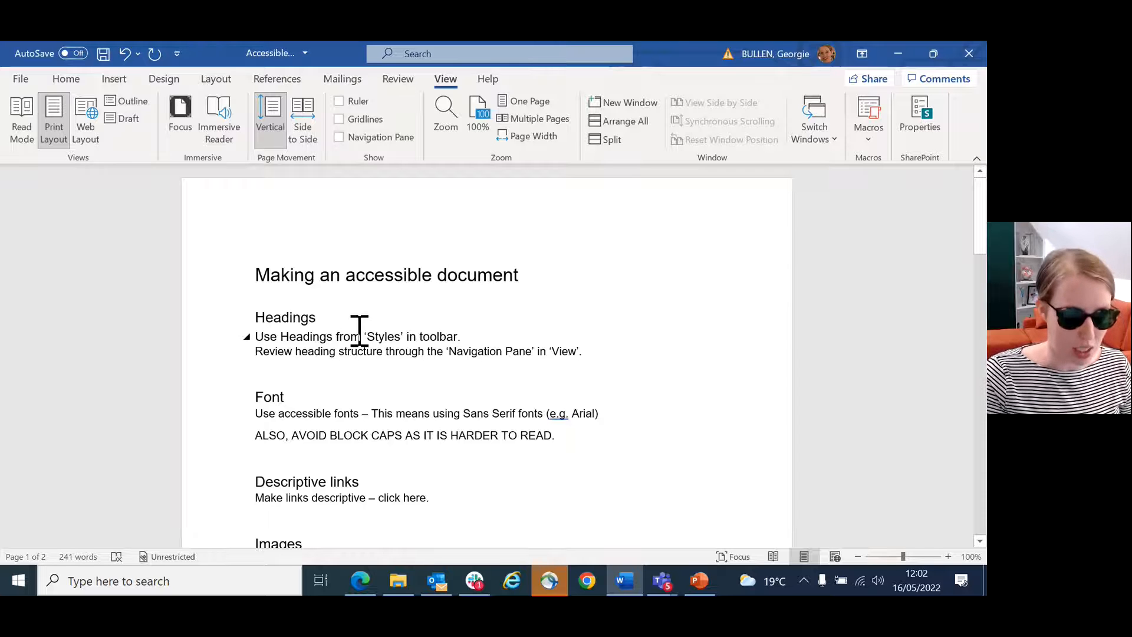
# Step: Look up the Modify option of the Heading 1 style
pyautogui.click(76, 80)
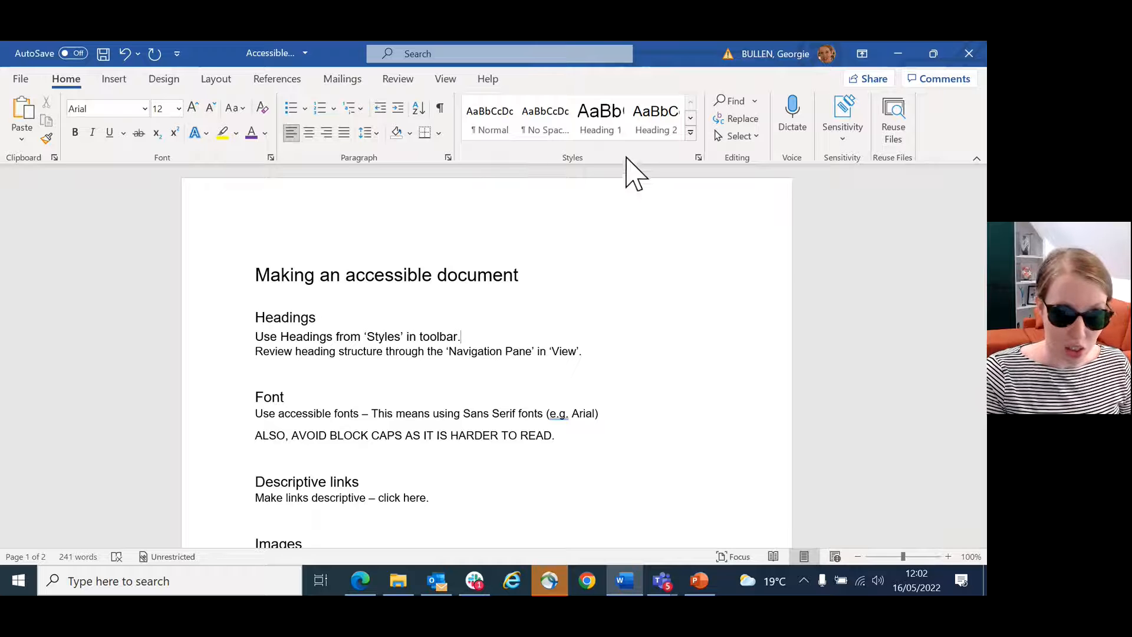
pyautogui.rightClick(609, 133)
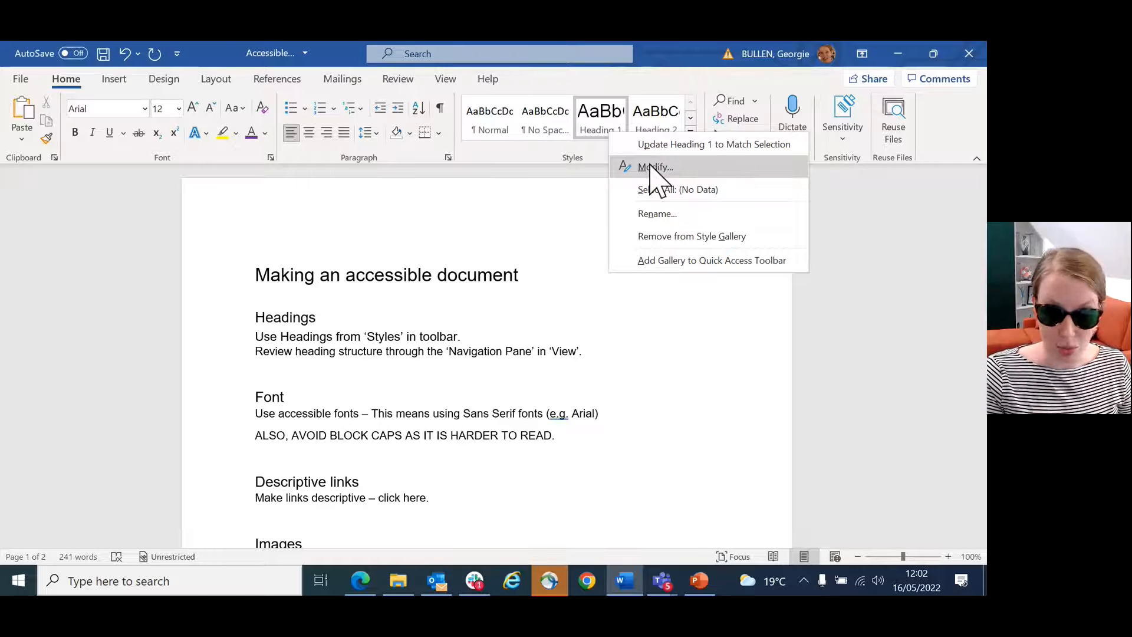
pyautogui.click(515, 294)
# Step: Look up the Link option for the words "click here" under the Descriptive links heading
pyautogui.scroll(-1, 546, 341)
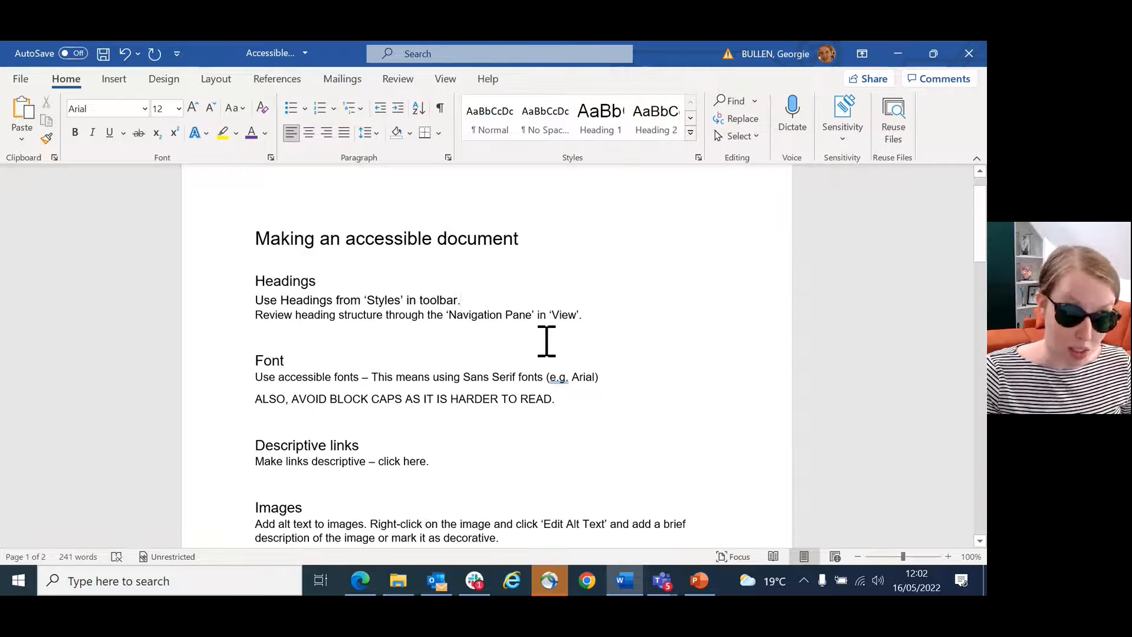
pyautogui.scroll(-1, 546, 341)
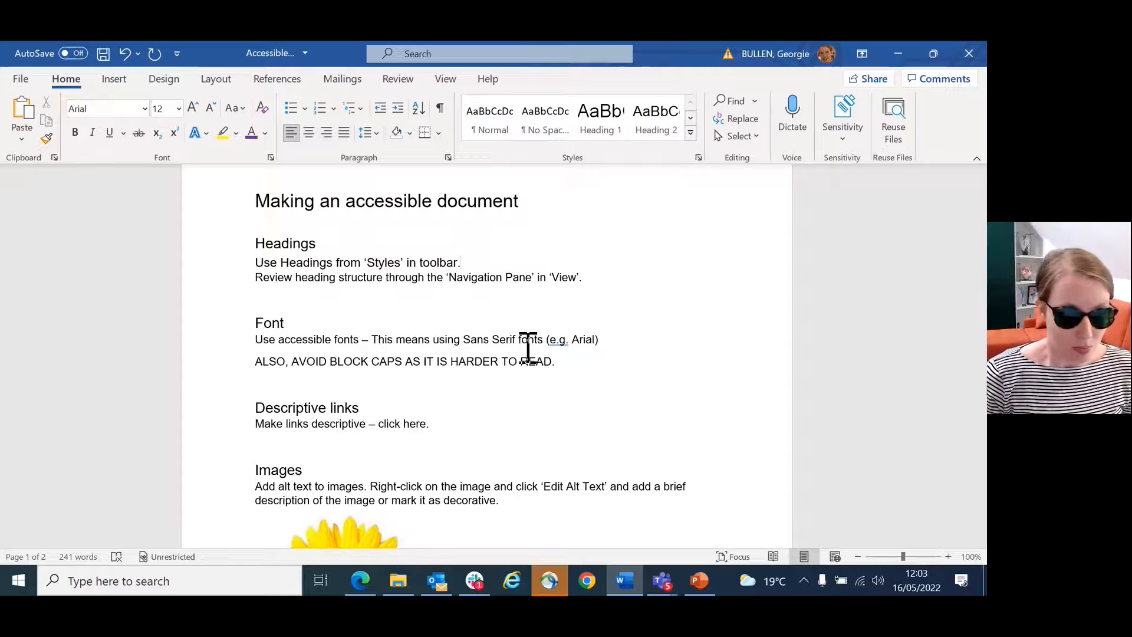
pyautogui.scroll(-2, 525, 348)
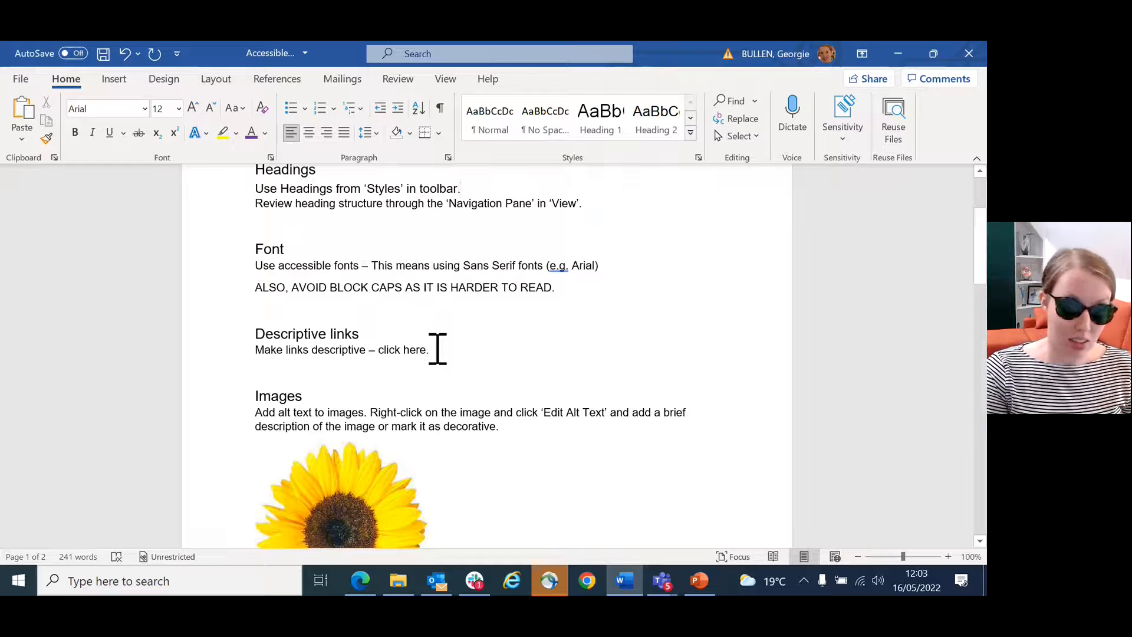
pyautogui.moveTo(426, 349); pyautogui.dragTo(379, 351)
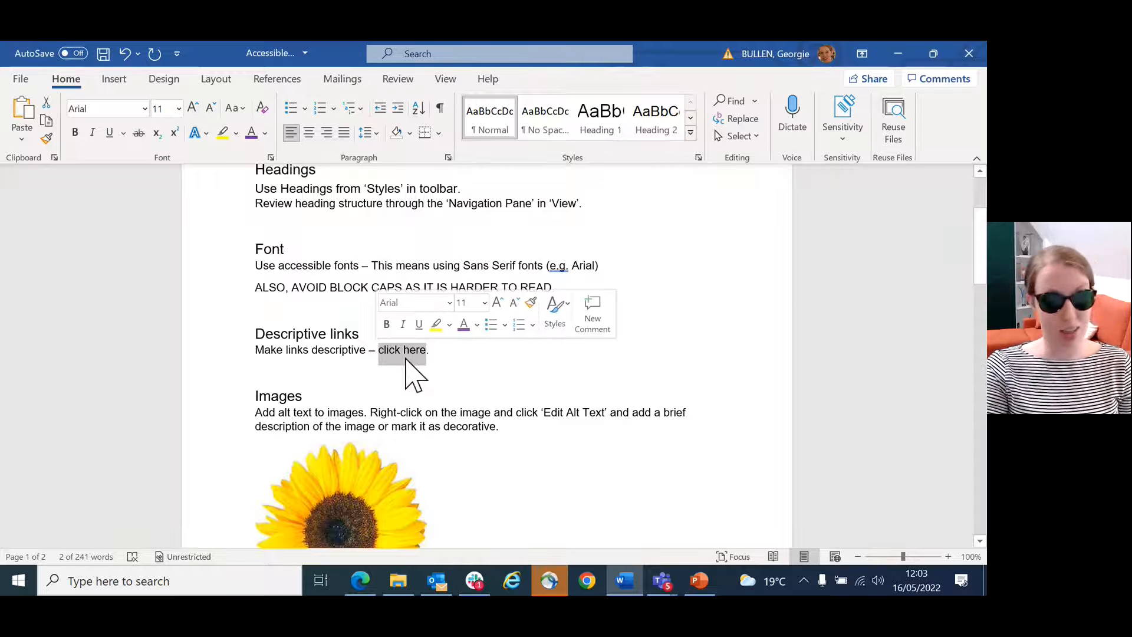
pyautogui.rightClick(407, 347)
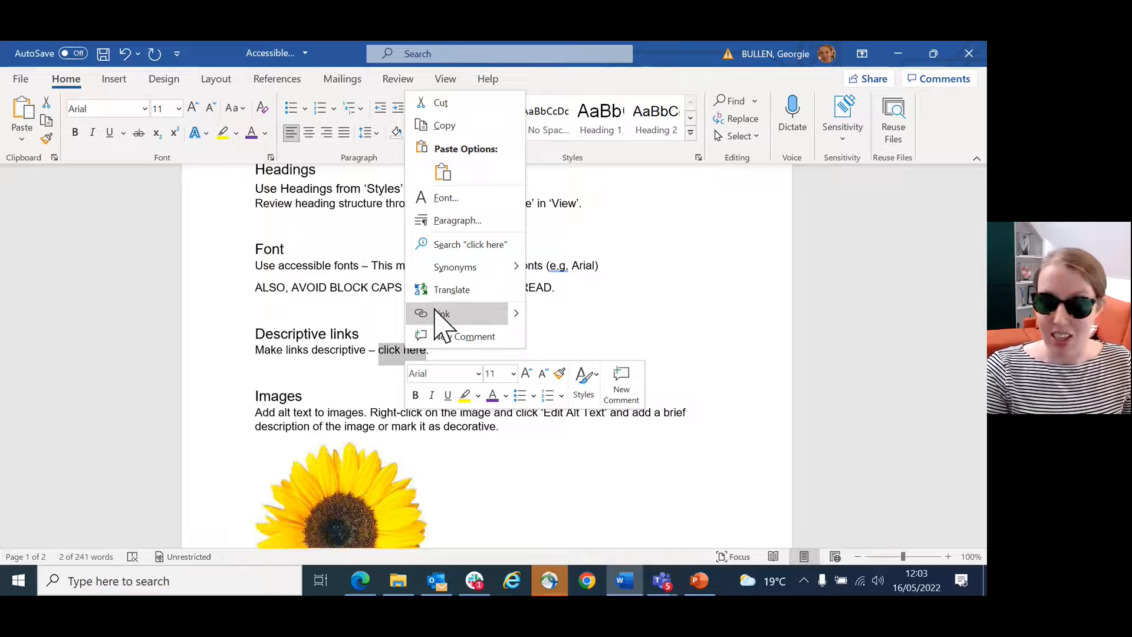
pyautogui.press('Escape')
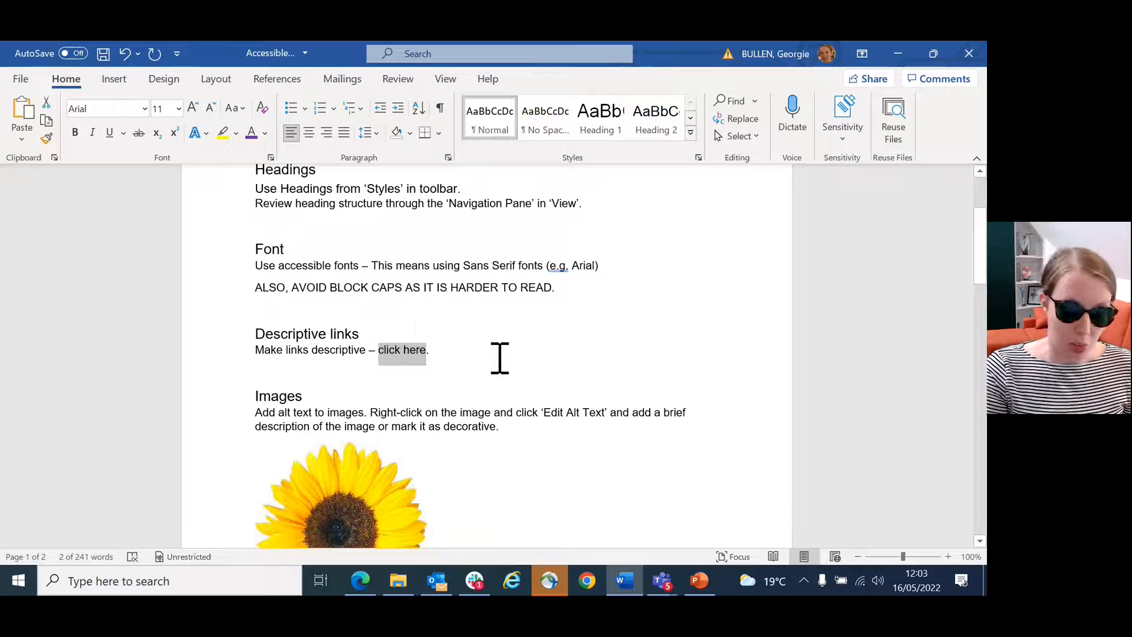
# Step: Add the text "Complete this form by clicking here" after "click here." in the Descriptive links section
pyautogui.click(491, 349)
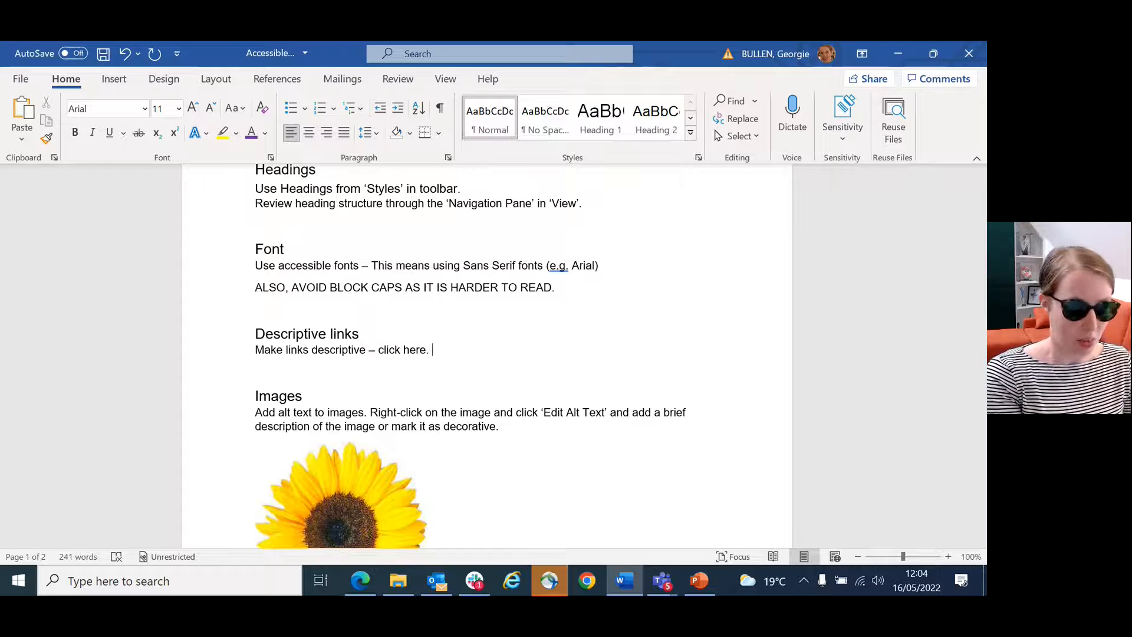
pyautogui.write('cOMP')
pyautogui.press('BackSpace')
pyautogui.press('BackSpace')
pyautogui.press('BackSpace')
pyautogui.press('BackSpace')
pyautogui.write('Complete this form')
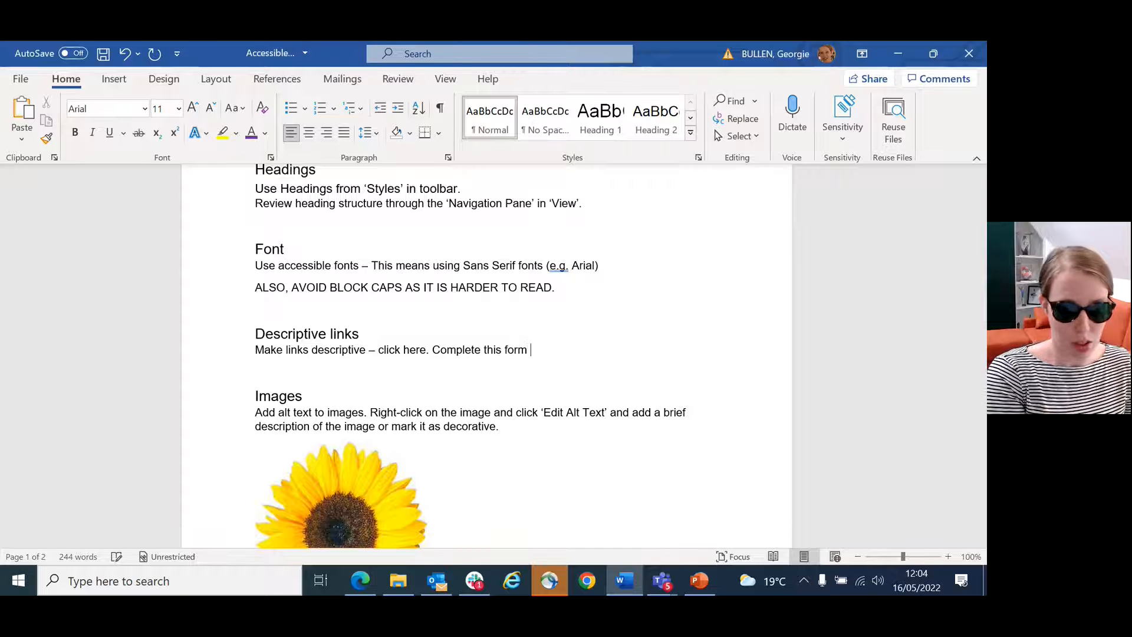
pyautogui.write(' by clicking here')
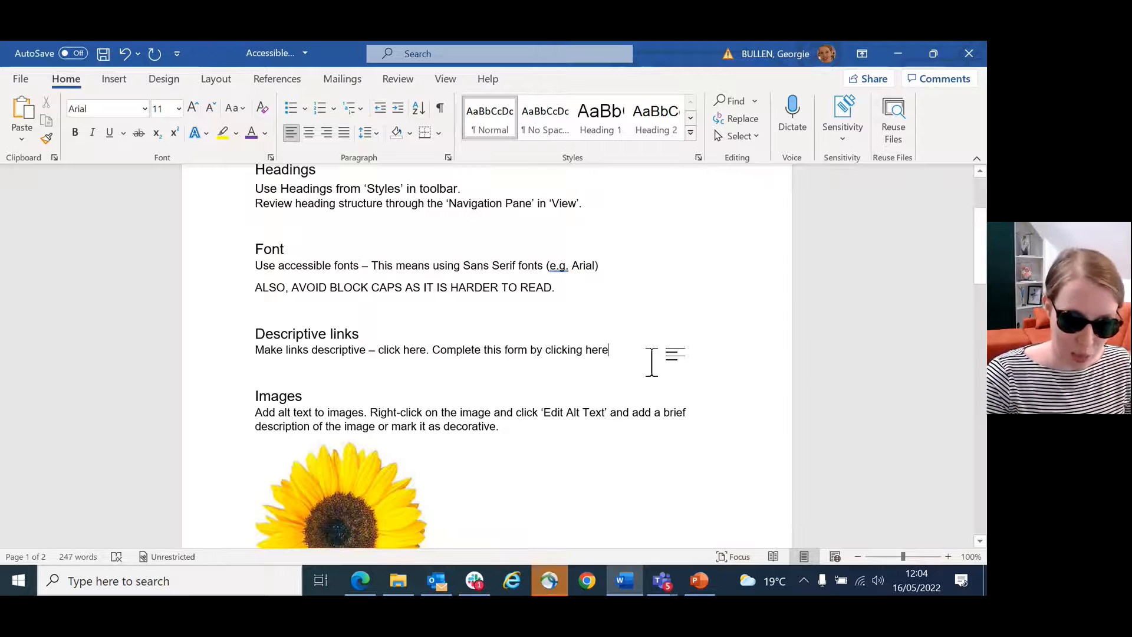
# Step: Remove "by clicking here" from the new sentence so that it reads "Complete this form."
pyautogui.moveTo(609, 351); pyautogui.dragTo(534, 352)
pyautogui.click(613, 351)
pyautogui.click(618, 351)
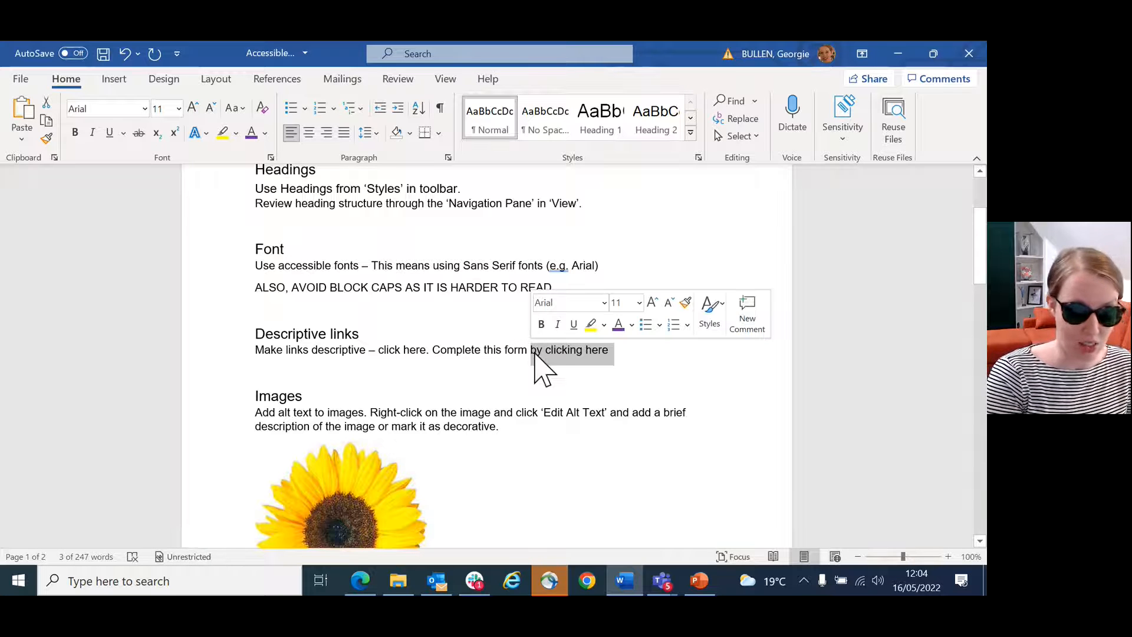
pyautogui.press('BackSpace')
pyautogui.write('.')
pyautogui.moveTo(526, 351); pyautogui.dragTo(454, 351)
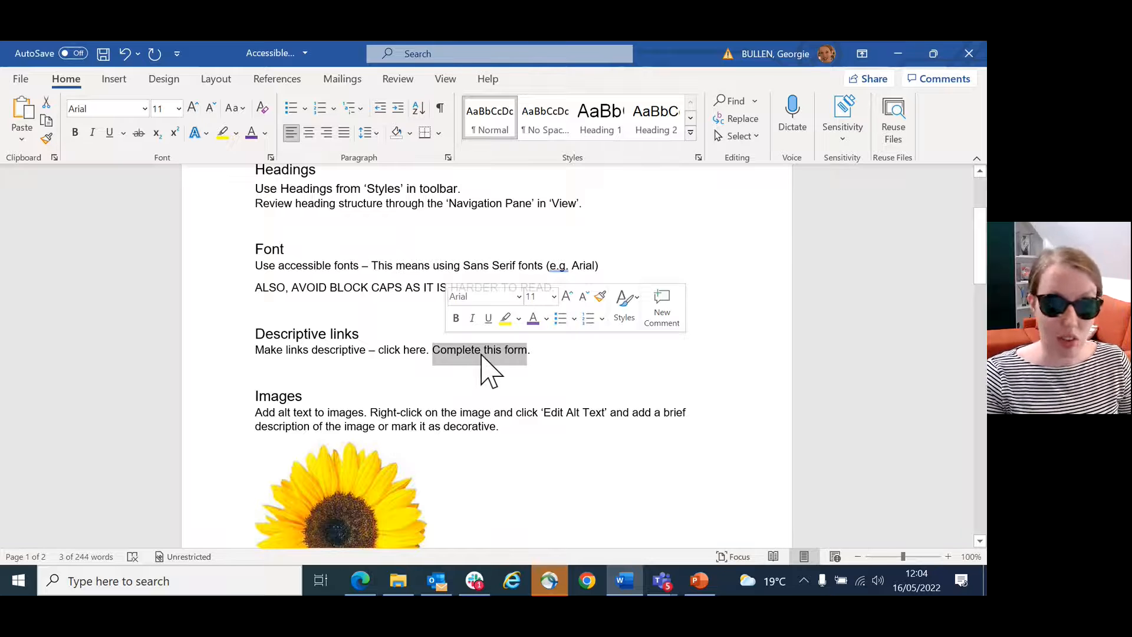
pyautogui.click(564, 361)
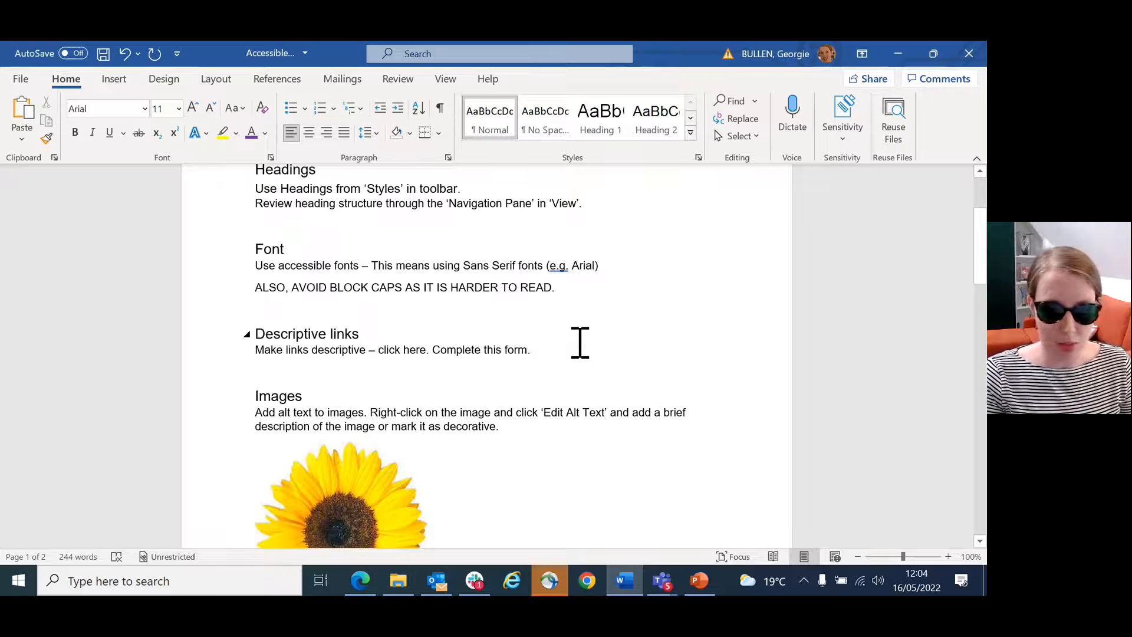
pyautogui.click(580, 342)
# Step: Give the sunflower image in the Images section the alt text "A big yellow sunflower."
pyautogui.scroll(-2, 580, 342)
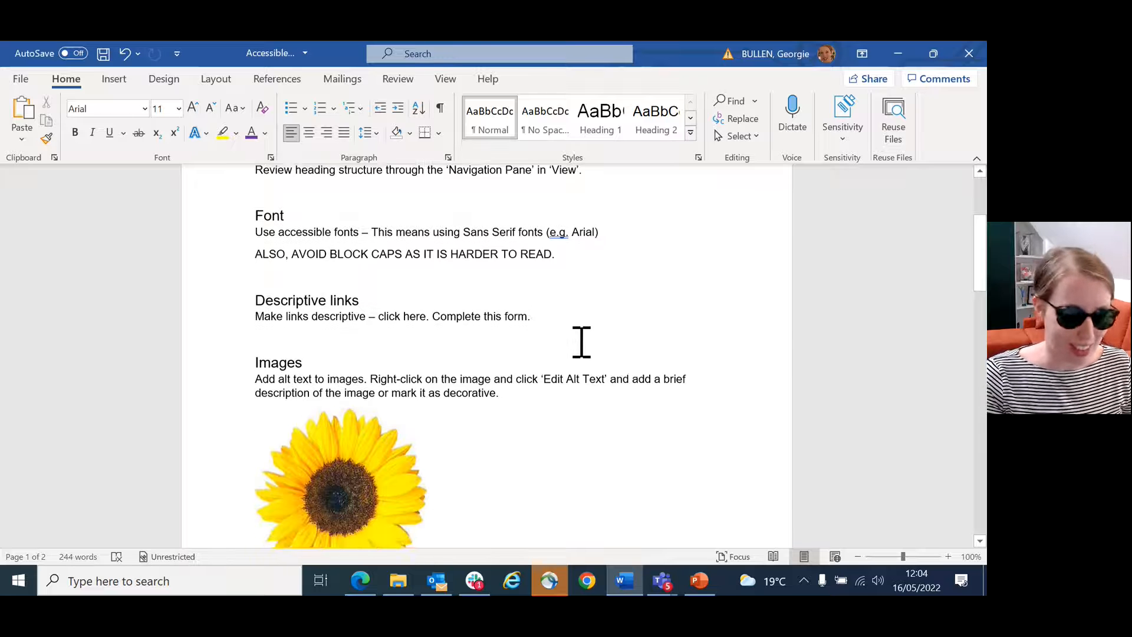
pyautogui.scroll(-1, 582, 342)
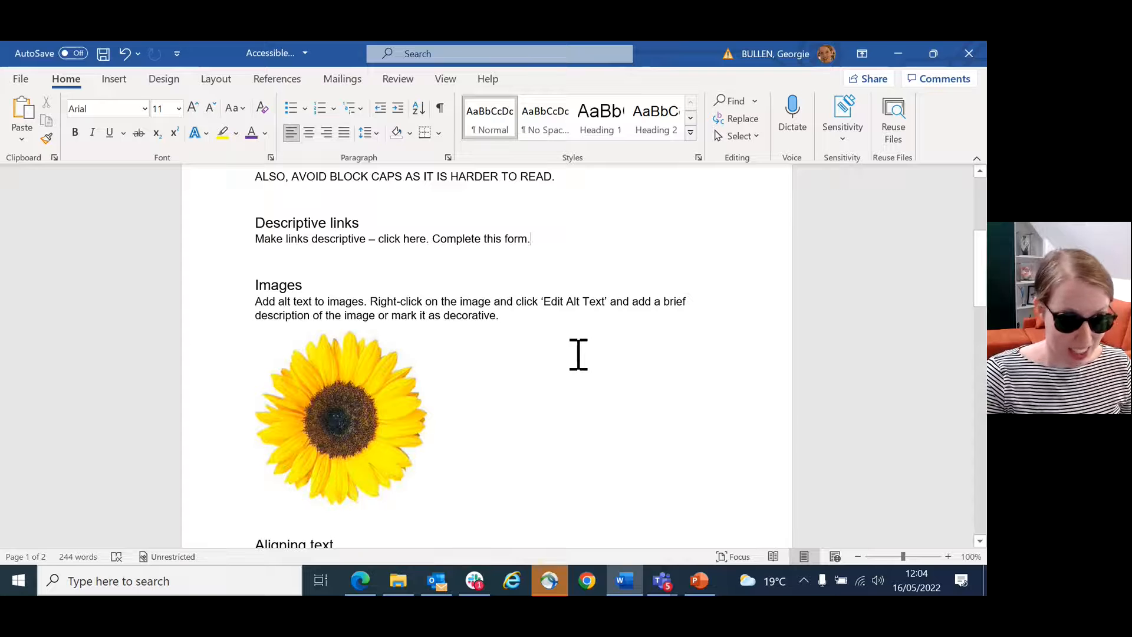
pyautogui.scroll(-1, 578, 354)
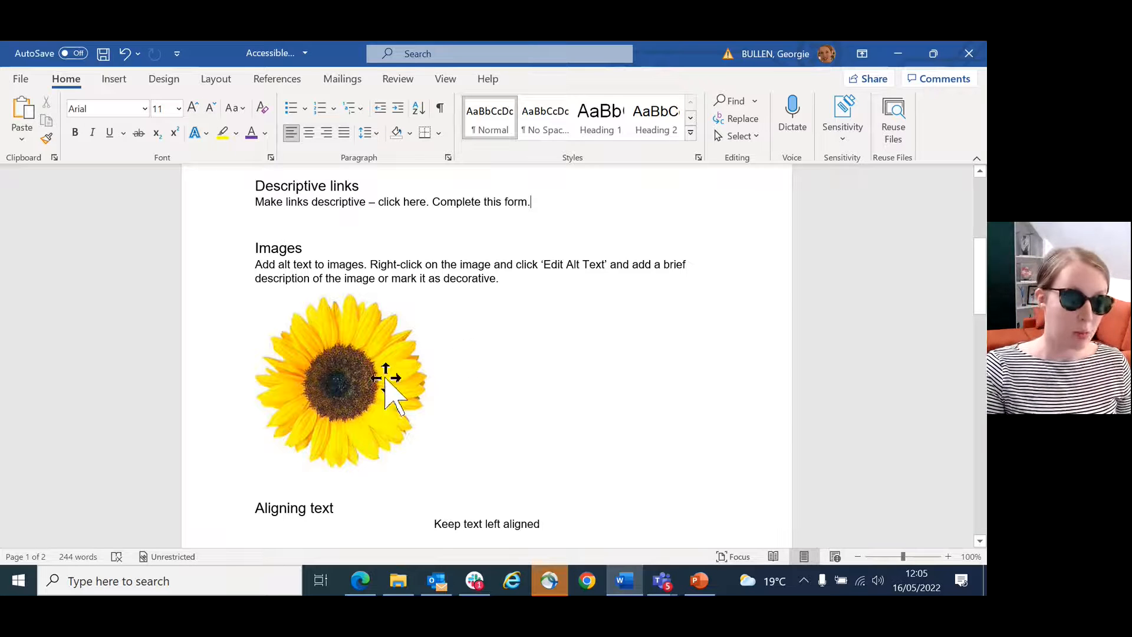
pyautogui.rightClick(356, 386)
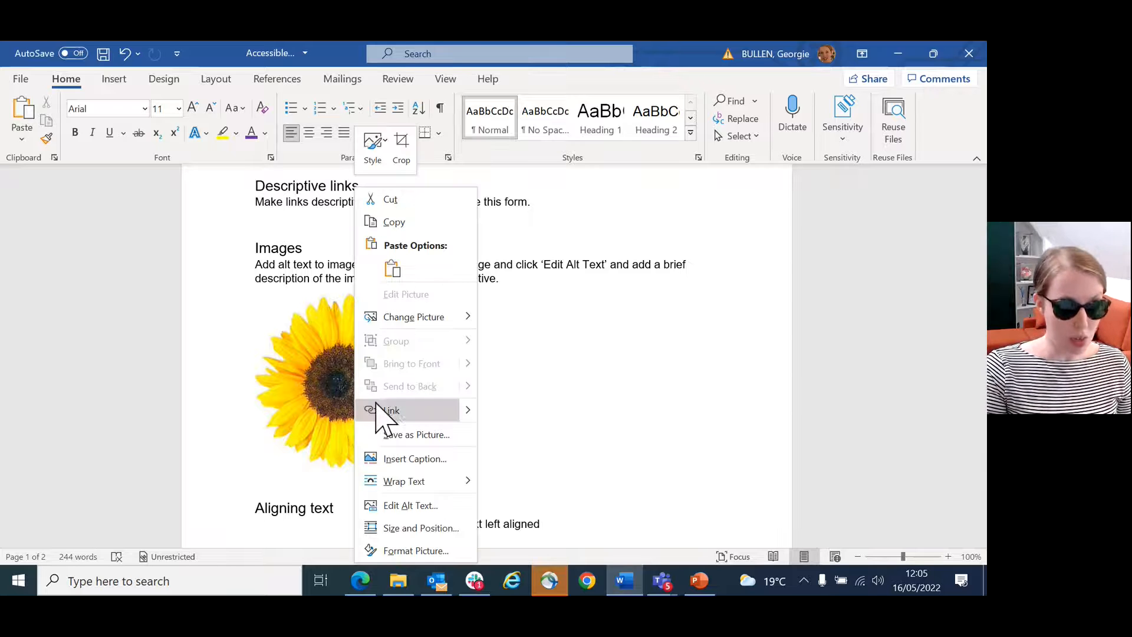
pyautogui.click(420, 507)
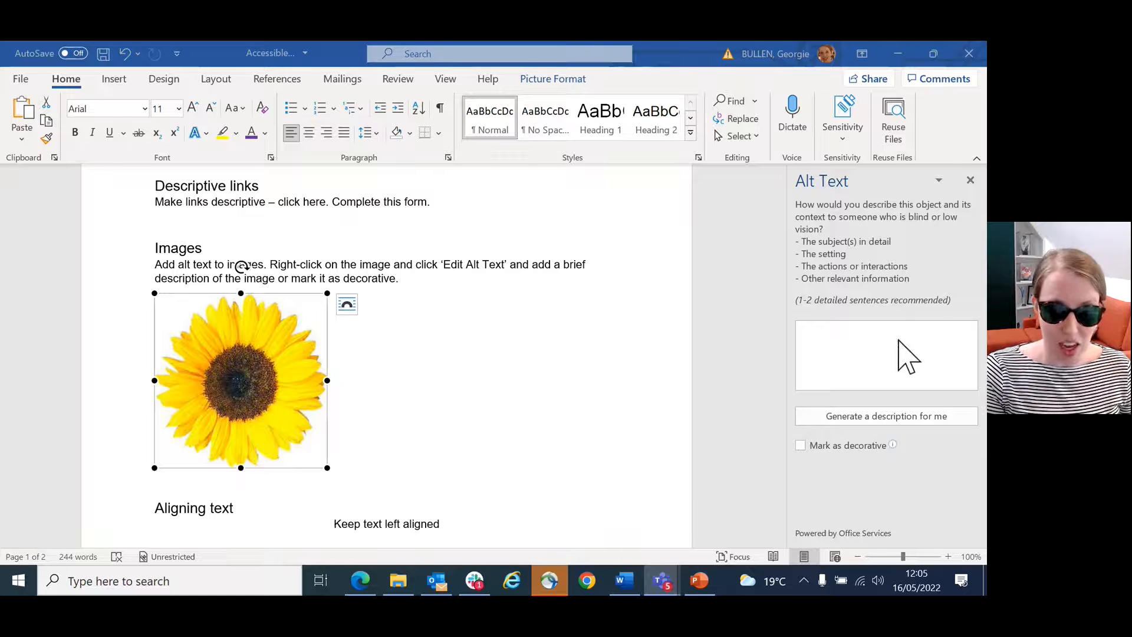
pyautogui.click(869, 338)
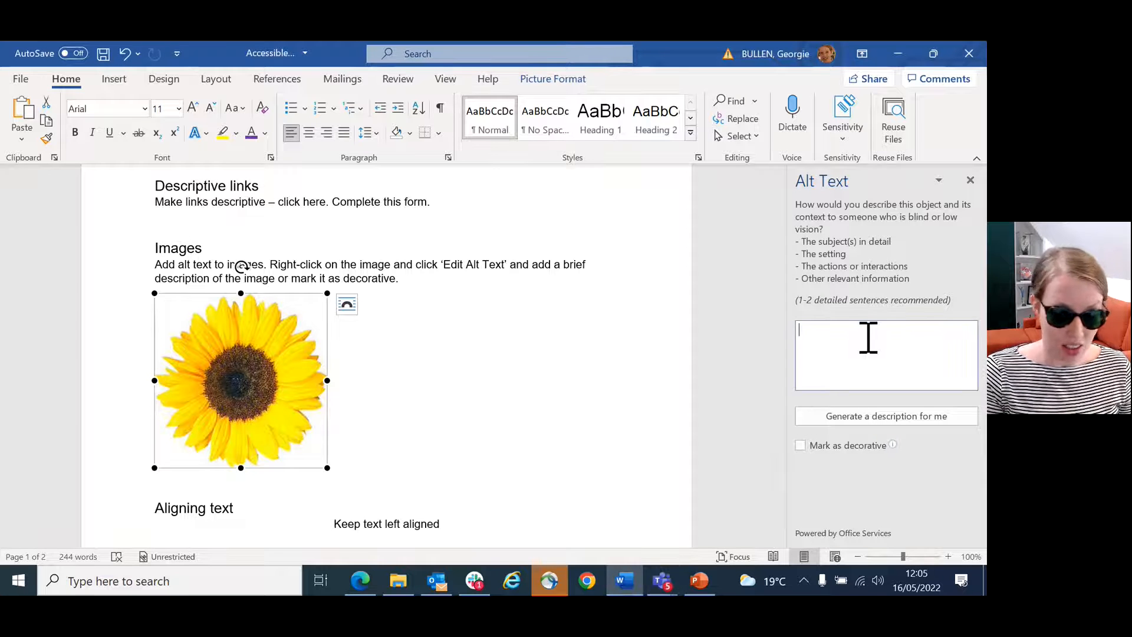
pyautogui.write('A big yellow sunflower.')
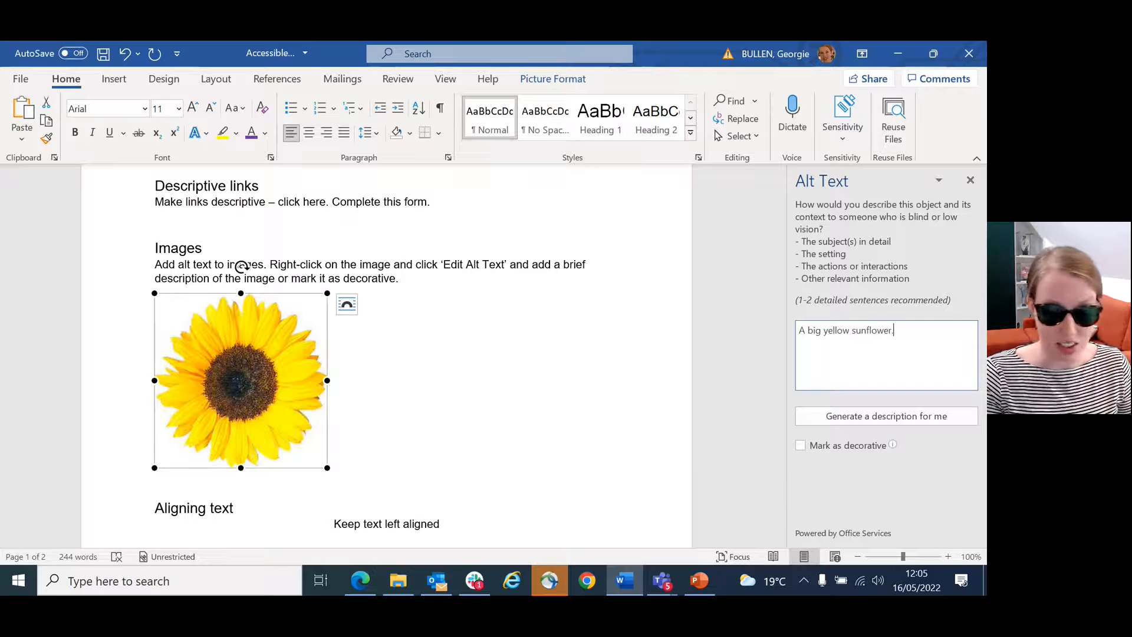
# Step: Delete the sunflower image's alt text, mark the image as decorative and close the alt text settings
pyautogui.press('BackSpace')
pyautogui.press('BackSpace')
pyautogui.press('BackSpace')
pyautogui.press('BackSpace')
pyautogui.press('BackSpace')
pyautogui.press('BackSpace')
pyautogui.press('BackSpace')
pyautogui.press('BackSpace')
pyautogui.press('BackSpace')
pyautogui.press('BackSpace')
pyautogui.press('BackSpace')
pyautogui.press('BackSpace')
pyautogui.press('BackSpace')
pyautogui.press('BackSpace')
pyautogui.press('BackSpace')
pyautogui.press('BackSpace')
pyautogui.press('BackSpace')
pyautogui.press('BackSpace')
pyautogui.press('BackSpace')
pyautogui.press('BackSpace')
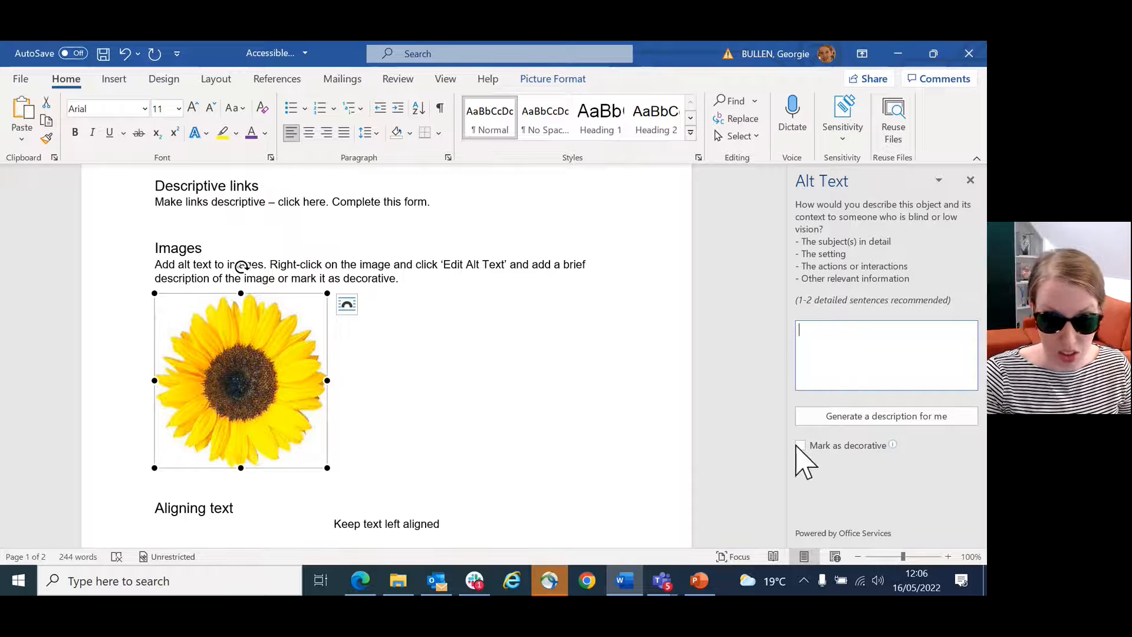
pyautogui.click(800, 446)
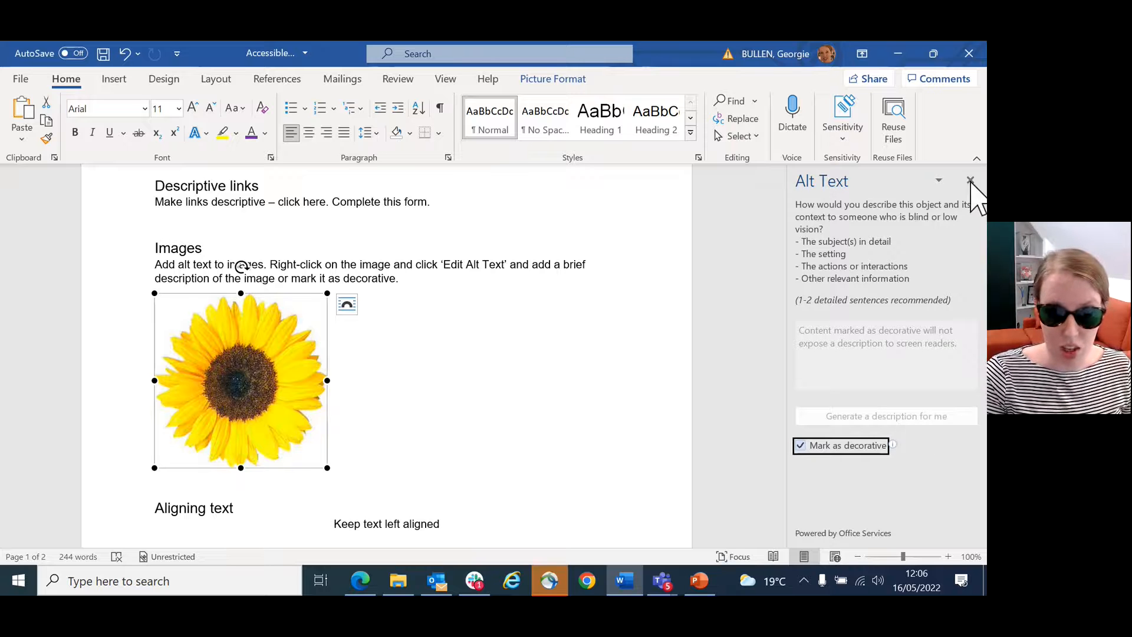
pyautogui.click(971, 180)
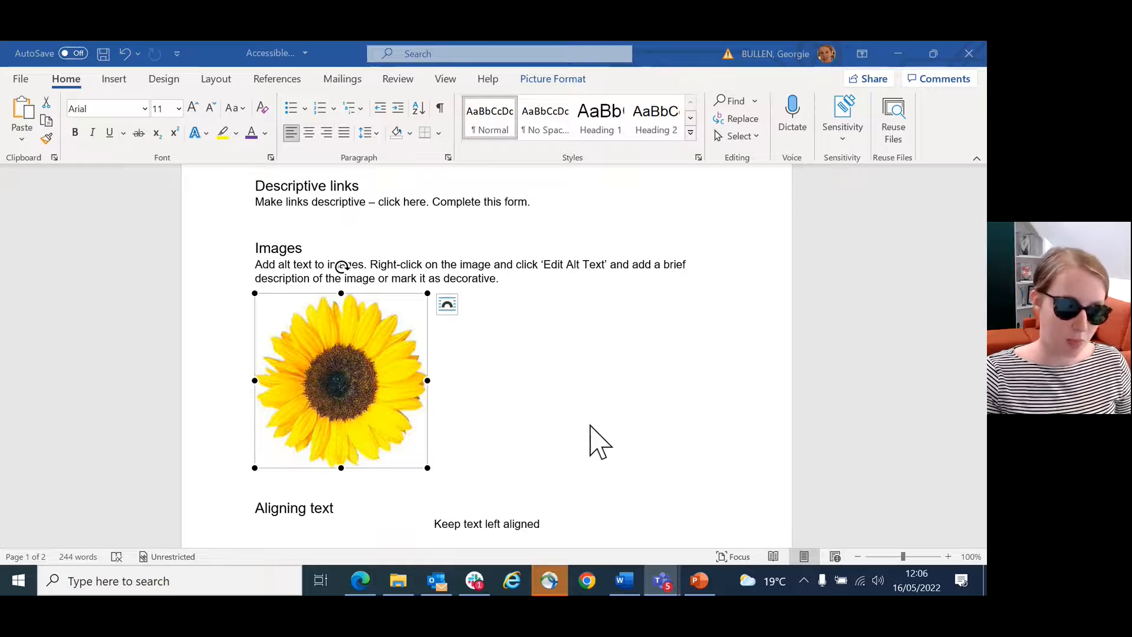
# Step: Left-align the centred line "Keep text left aligned" under the Aligning text heading
pyautogui.scroll(-3, 588, 425)
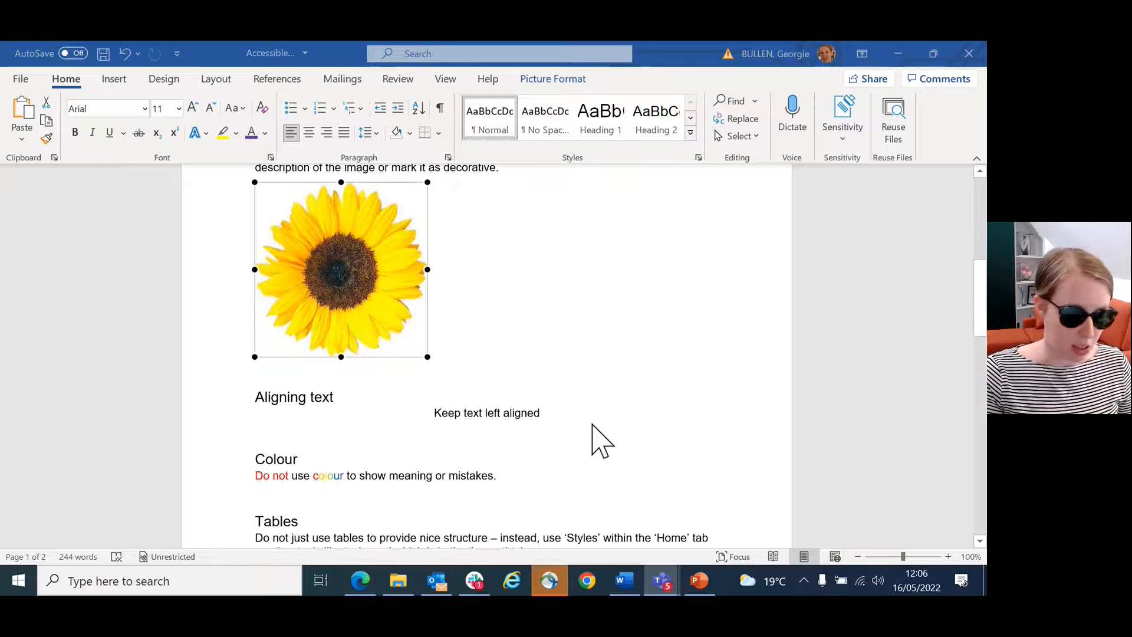
pyautogui.scroll(-1, 472, 430)
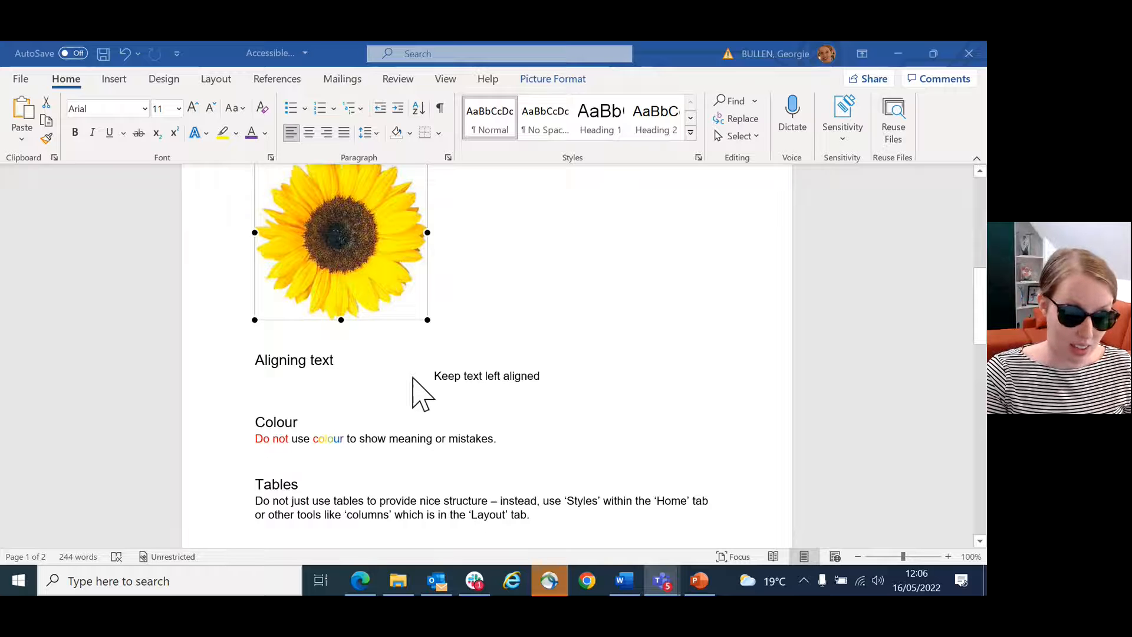
pyautogui.click(571, 371)
pyautogui.moveTo(553, 376); pyautogui.dragTo(437, 375)
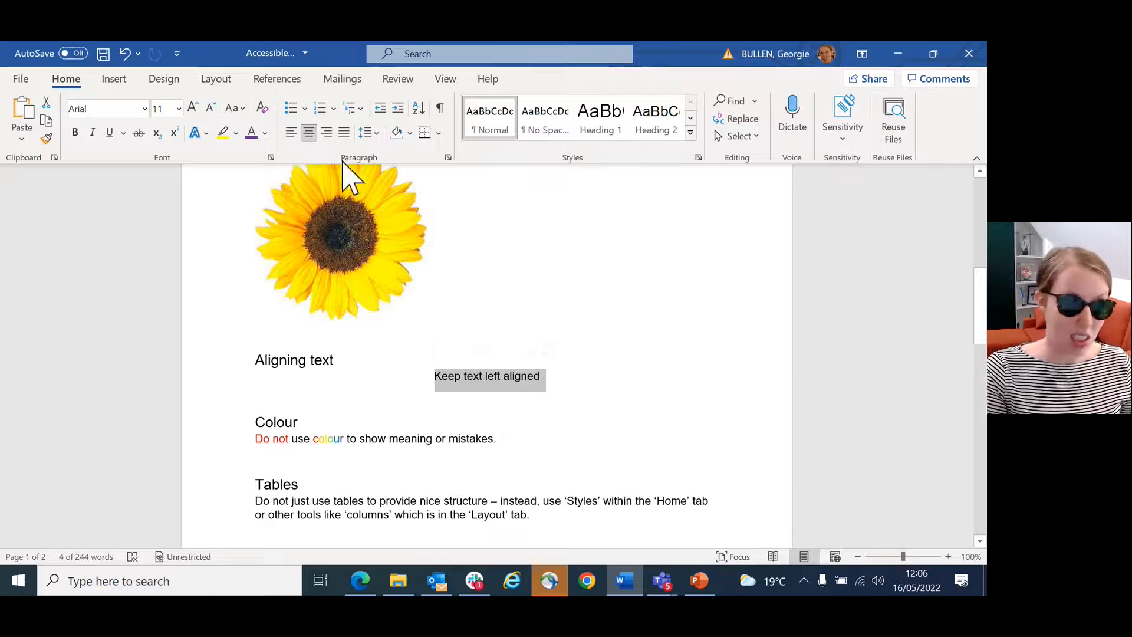
pyautogui.click(292, 133)
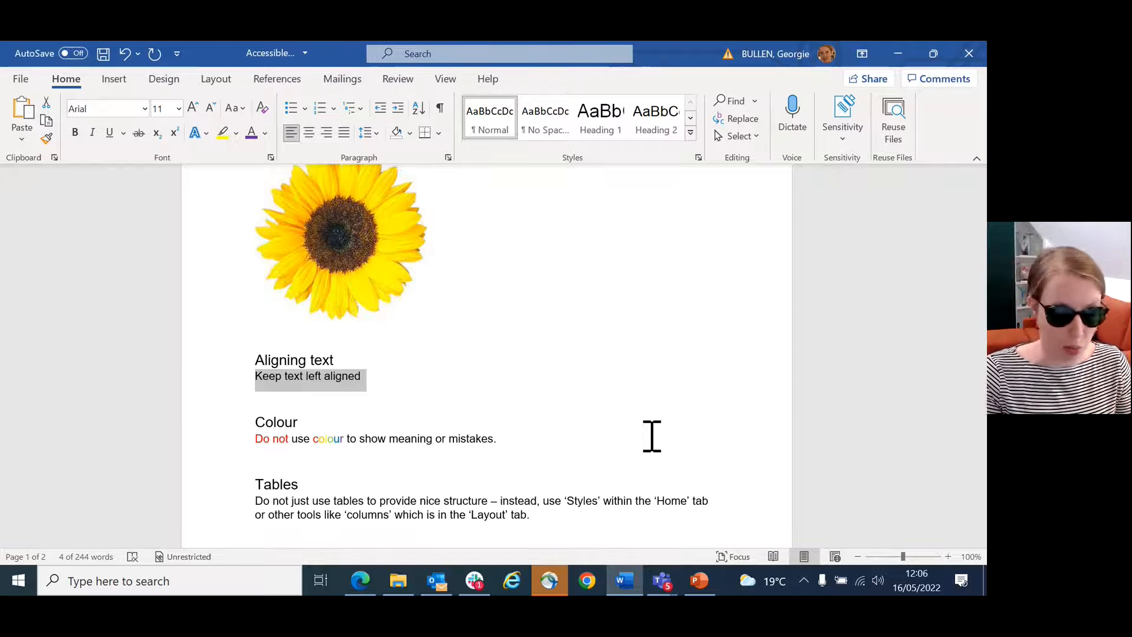
# Step: Insert a caption above the four-column table in the Tables section, adding "My example table" directly after the label "Table 1"
pyautogui.scroll(-1, 566, 434)
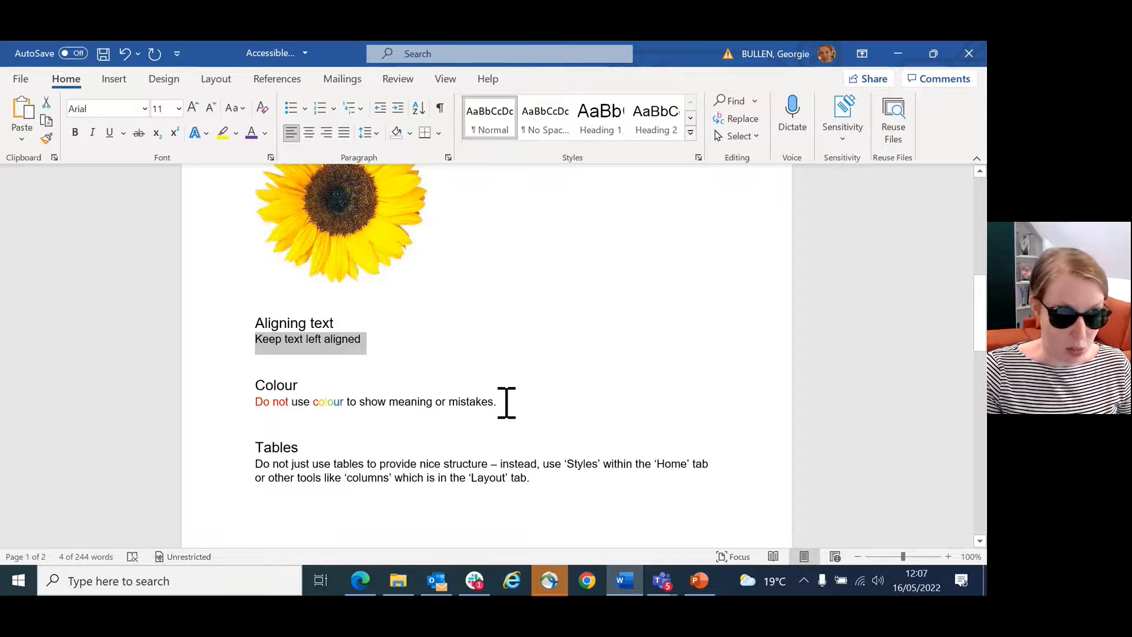
pyautogui.scroll(-5, 506, 402)
pyautogui.scroll(-2, 508, 404)
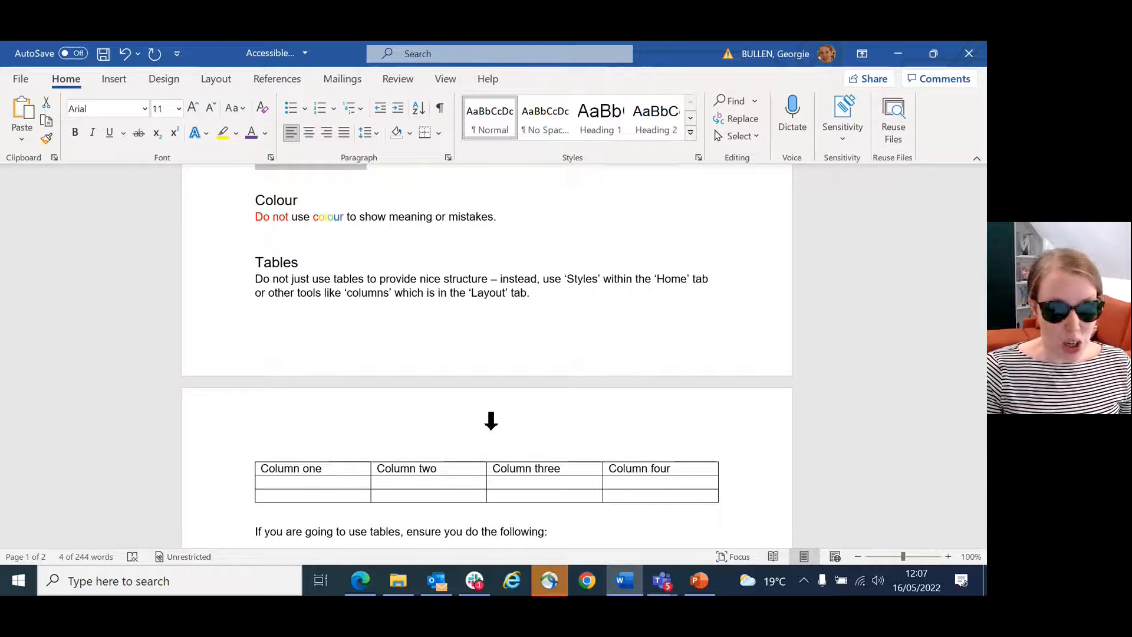
pyautogui.scroll(-1, 488, 412)
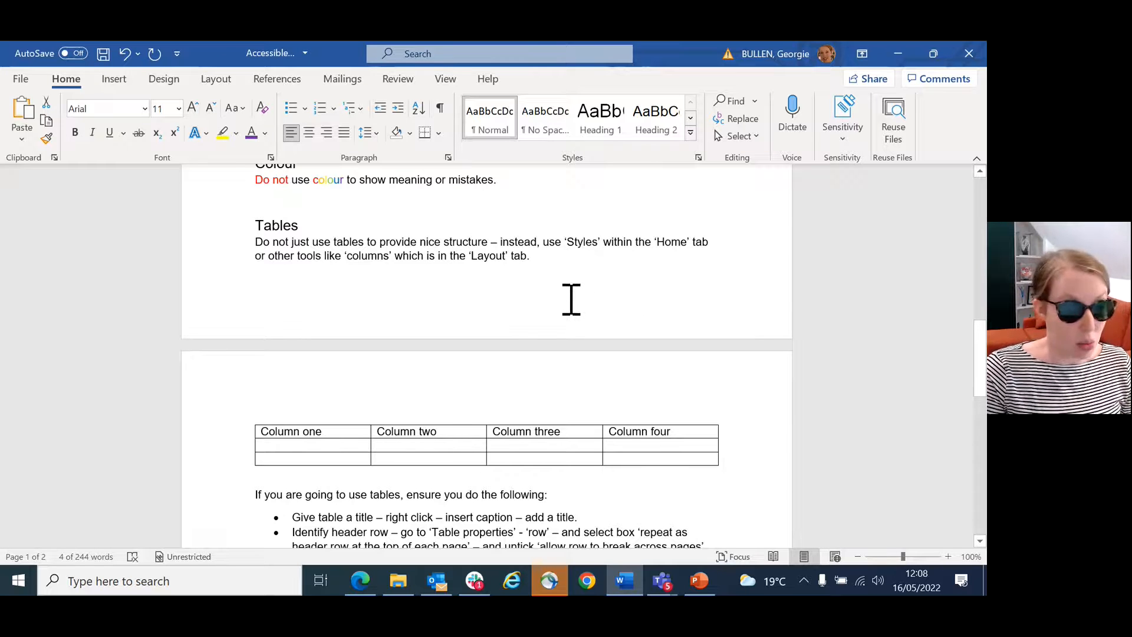
pyautogui.click(219, 77)
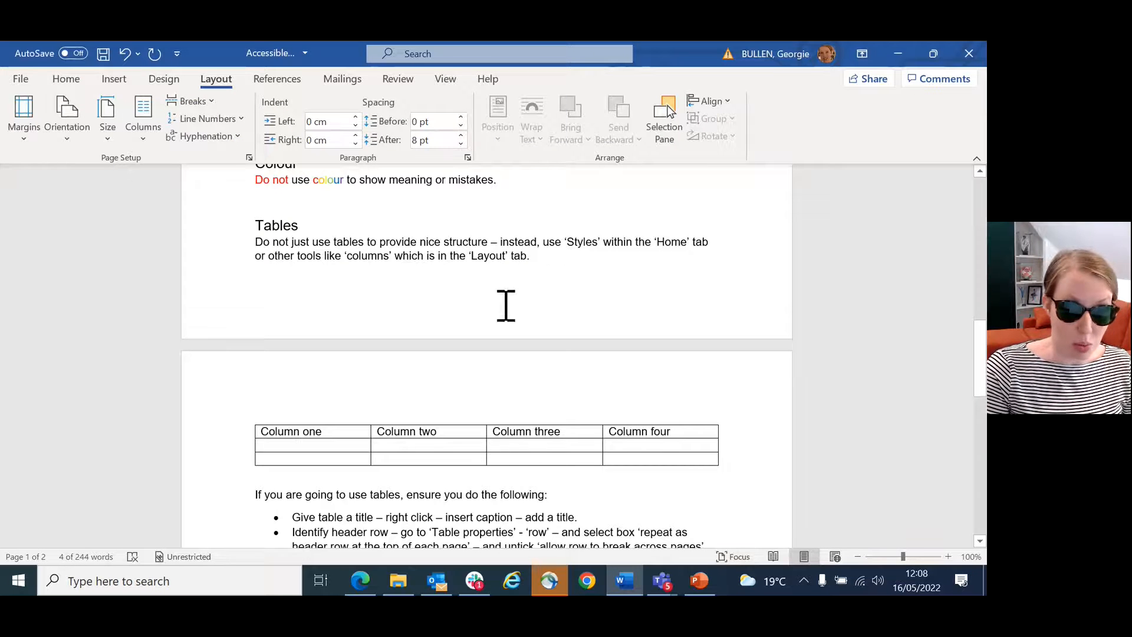
pyautogui.scroll(-2, 564, 277)
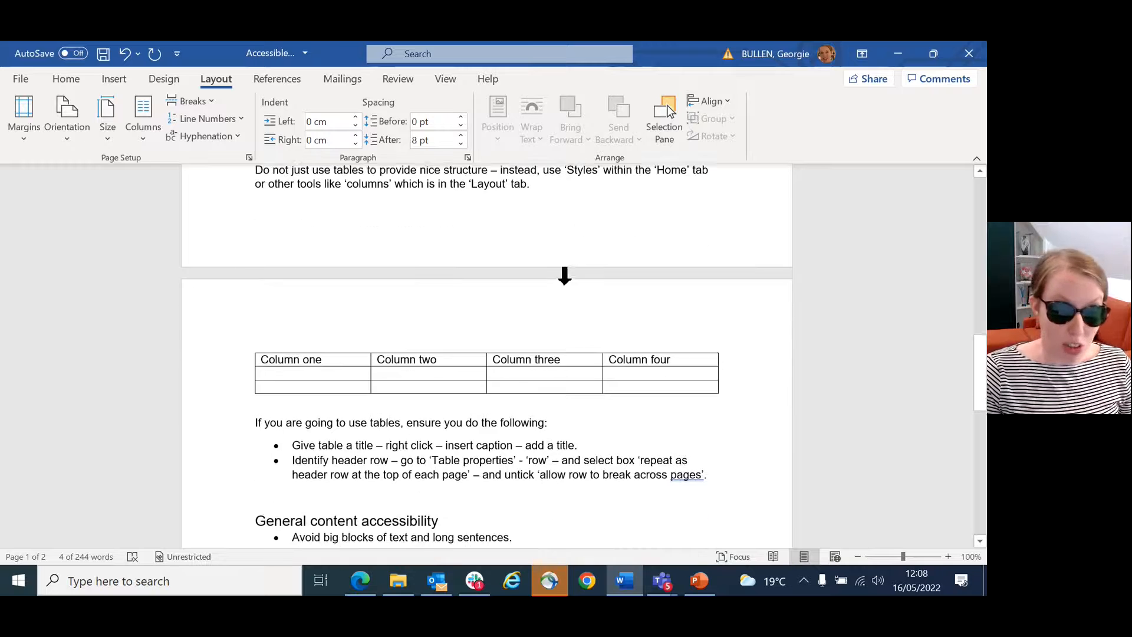
pyautogui.scroll(-1, 544, 275)
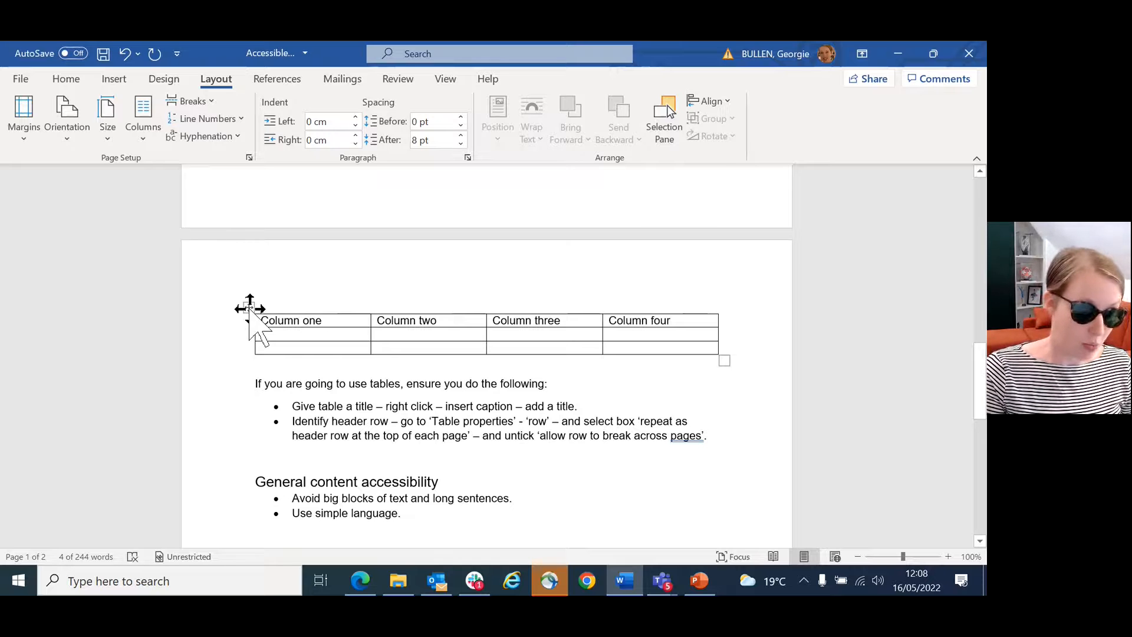
pyautogui.rightClick(249, 307)
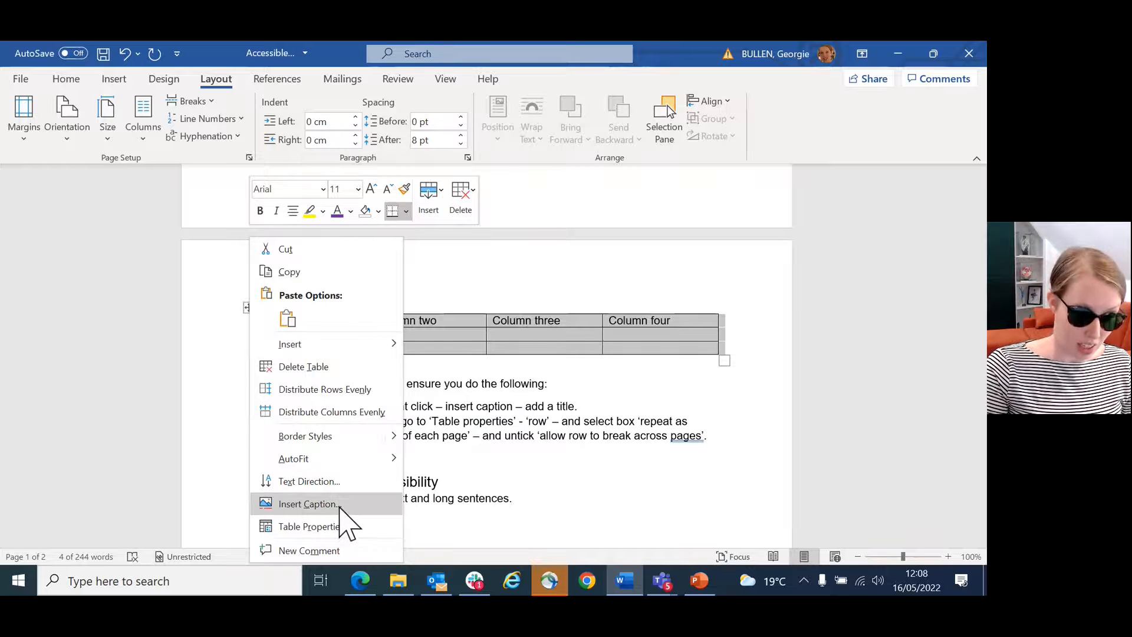
pyautogui.click(342, 505)
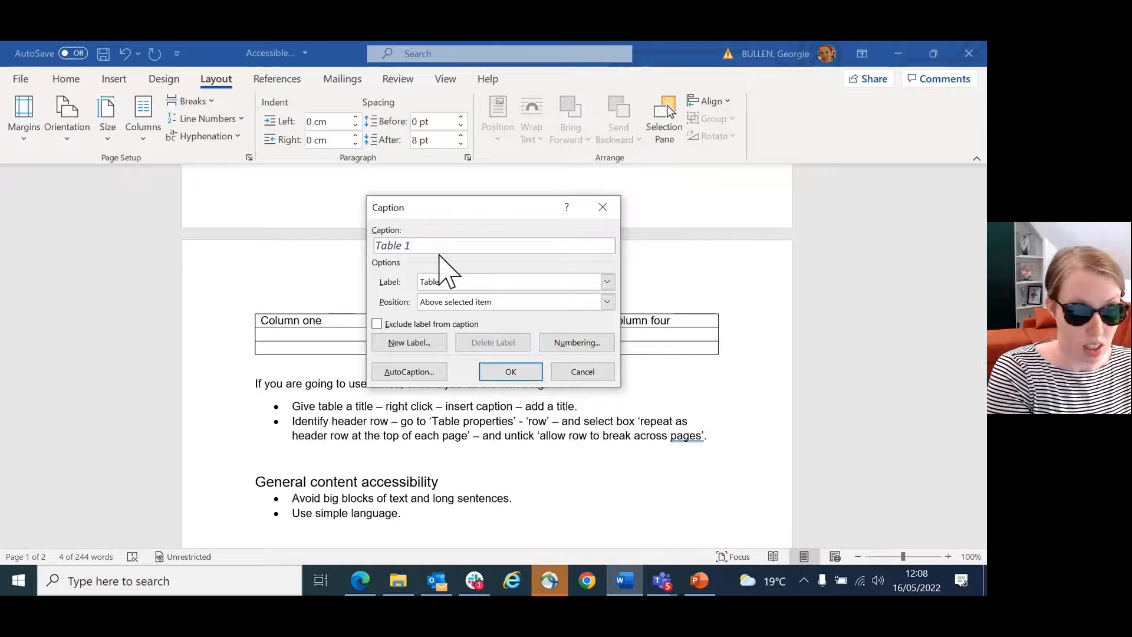
pyautogui.write('My example table')
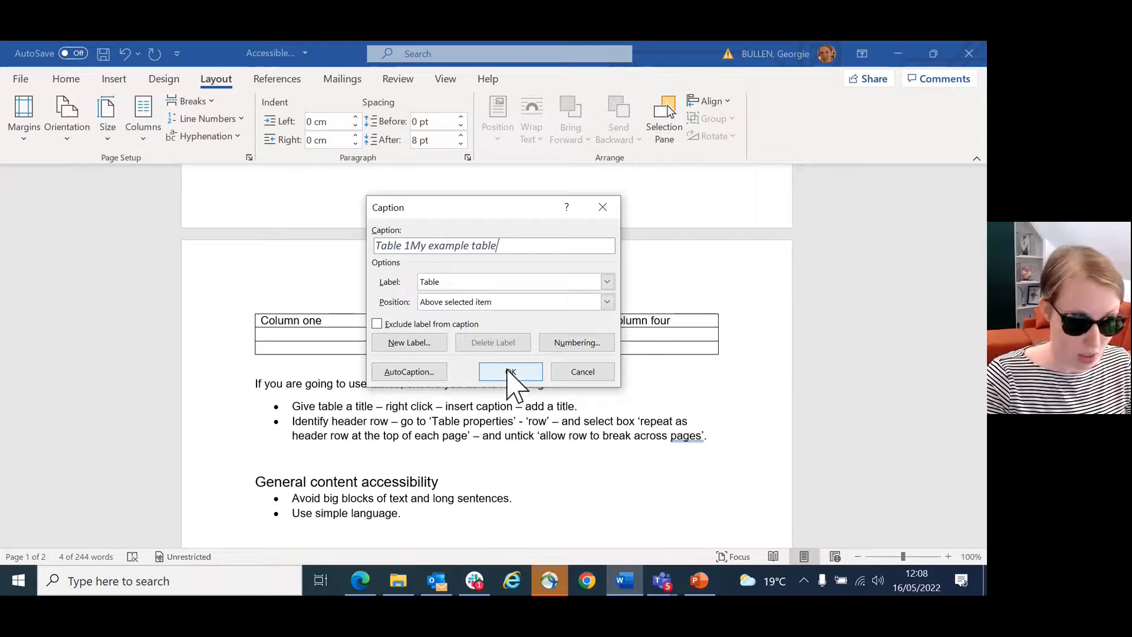
pyautogui.click(511, 372)
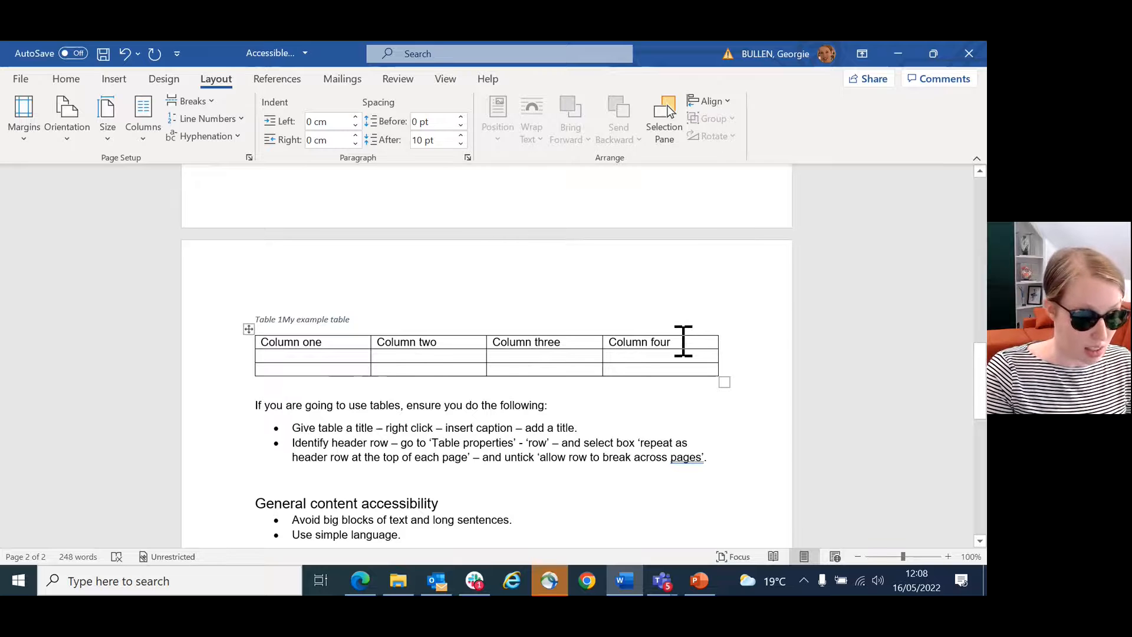
# Step: Disallow the example table's header row from breaking across pages in its table properties, then deselect the row
pyautogui.moveTo(683, 341)
pyautogui.mouseDown()
pyautogui.moveTo(295, 328)
pyautogui.moveTo(277, 351)
pyautogui.moveTo(265, 334)
pyautogui.mouseUp()
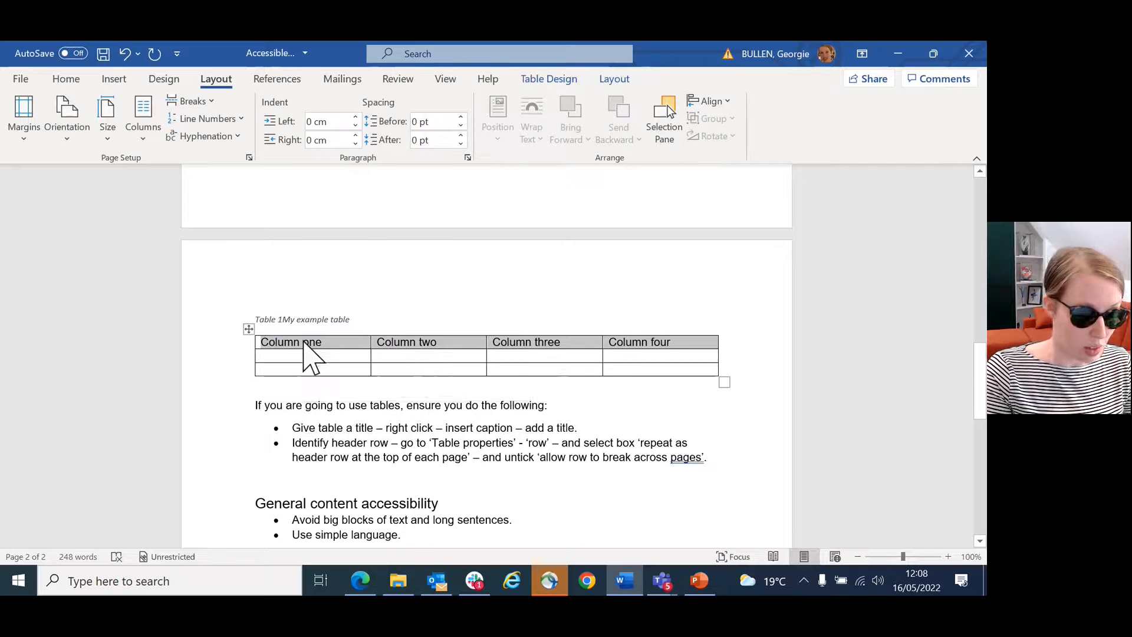
pyautogui.rightClick(304, 344)
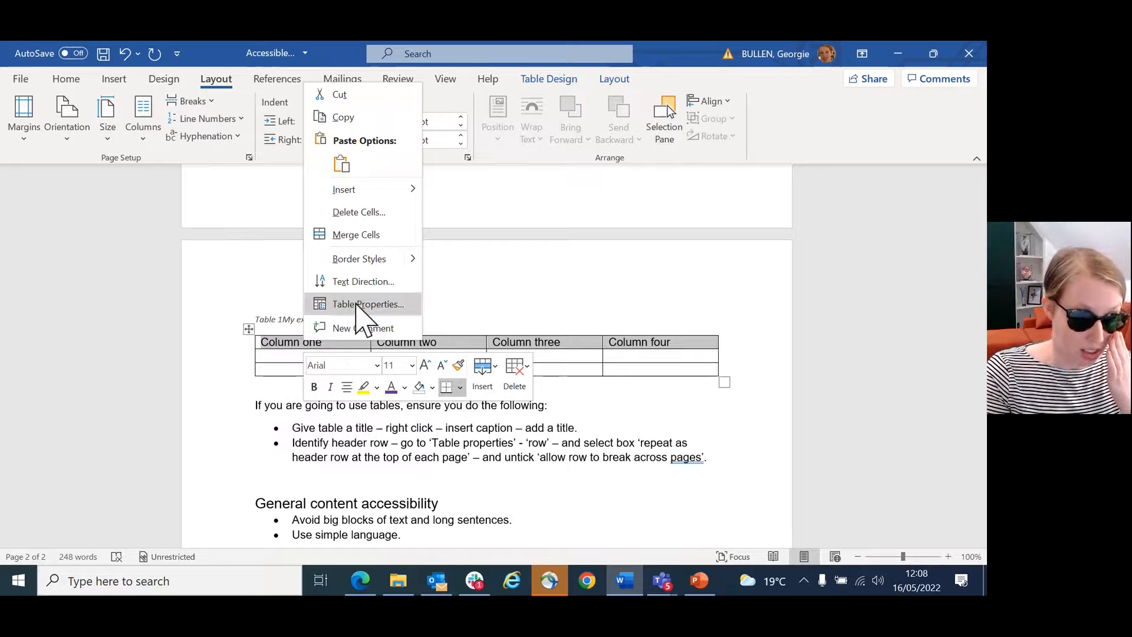
pyautogui.click(356, 304)
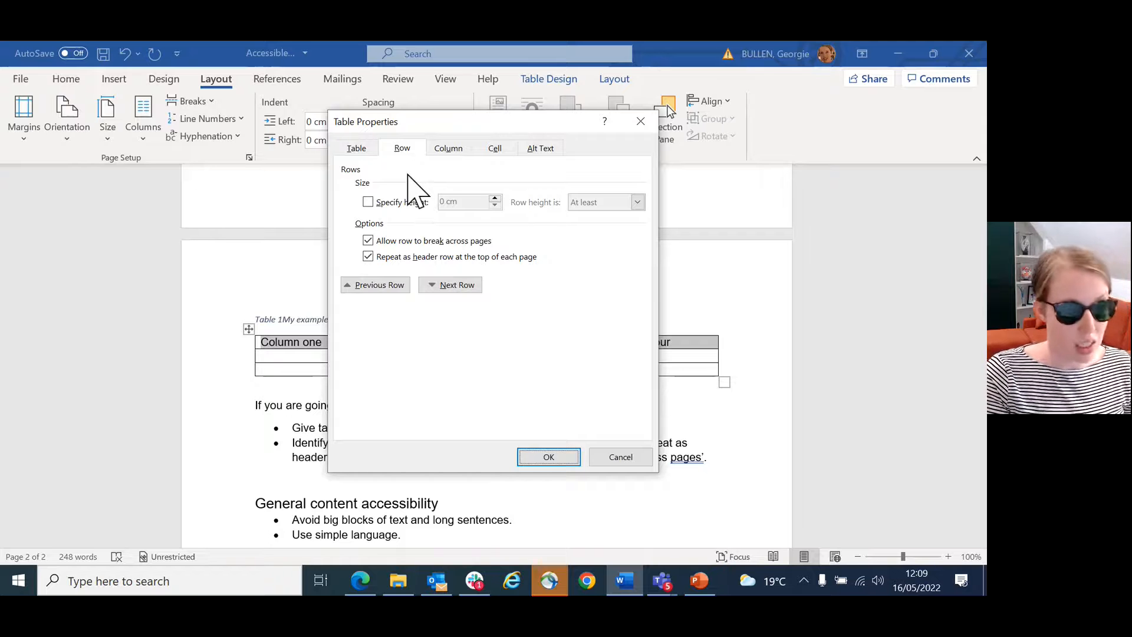
pyautogui.click(369, 241)
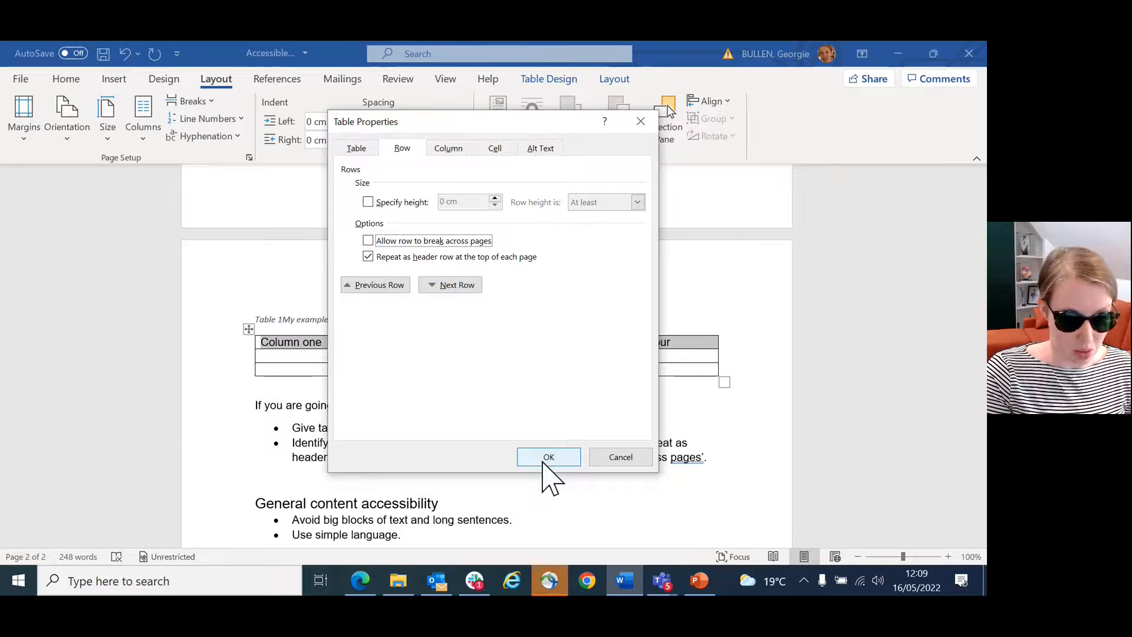
pyautogui.click(546, 460)
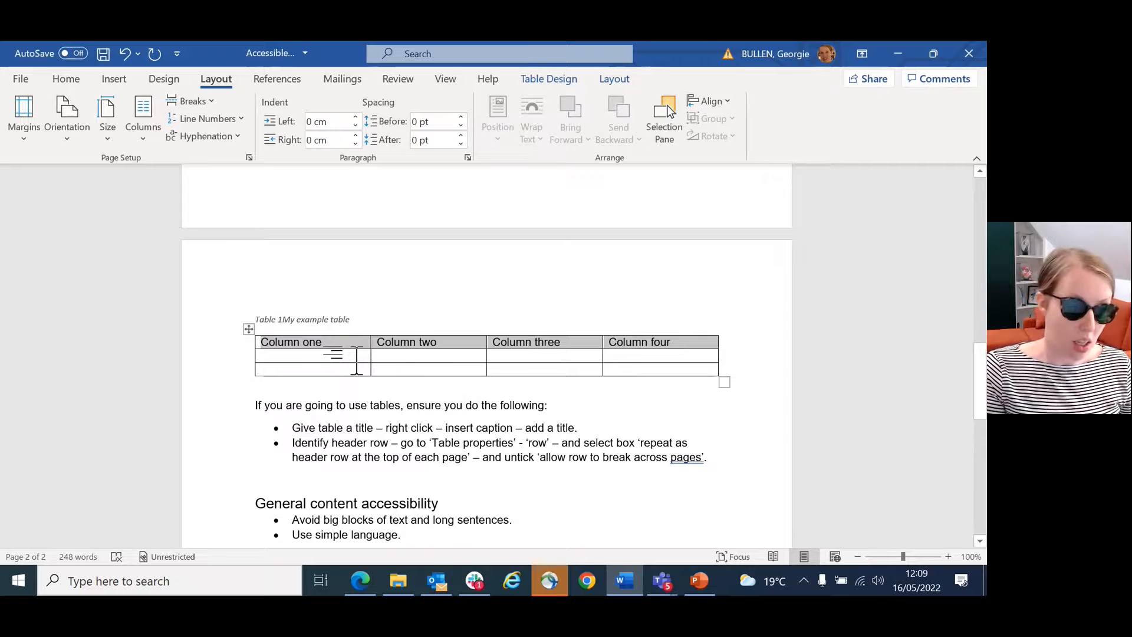
pyautogui.click(358, 361)
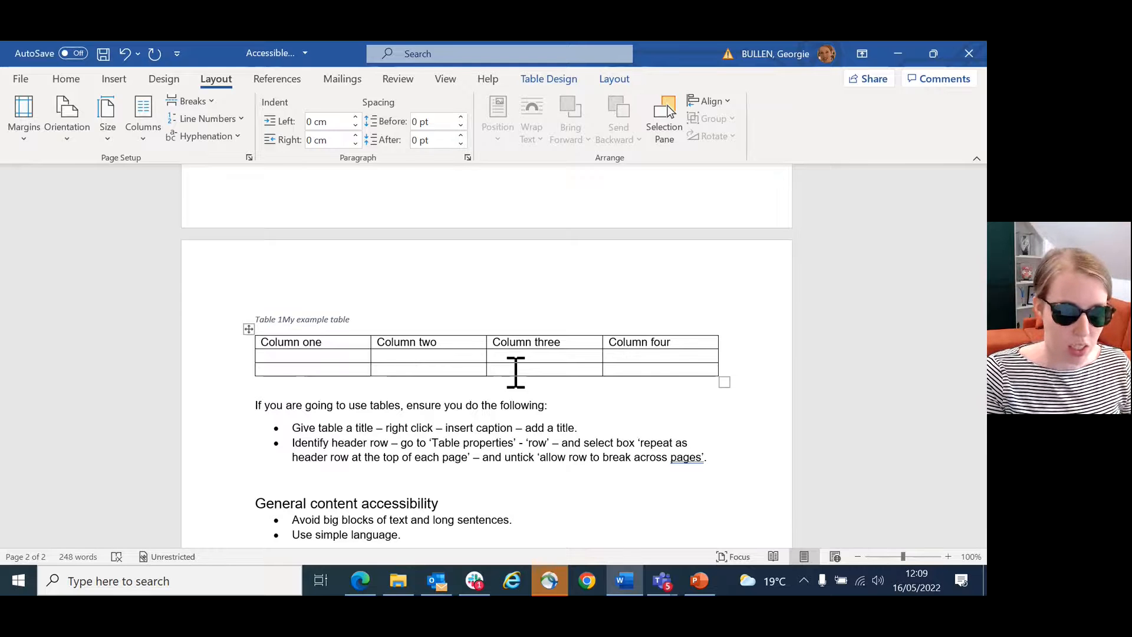
# Step: Run the accessibility check on the document and expand the hard-to-read text contrast warnings to examine the flagged text
pyautogui.scroll(-5, 515, 373)
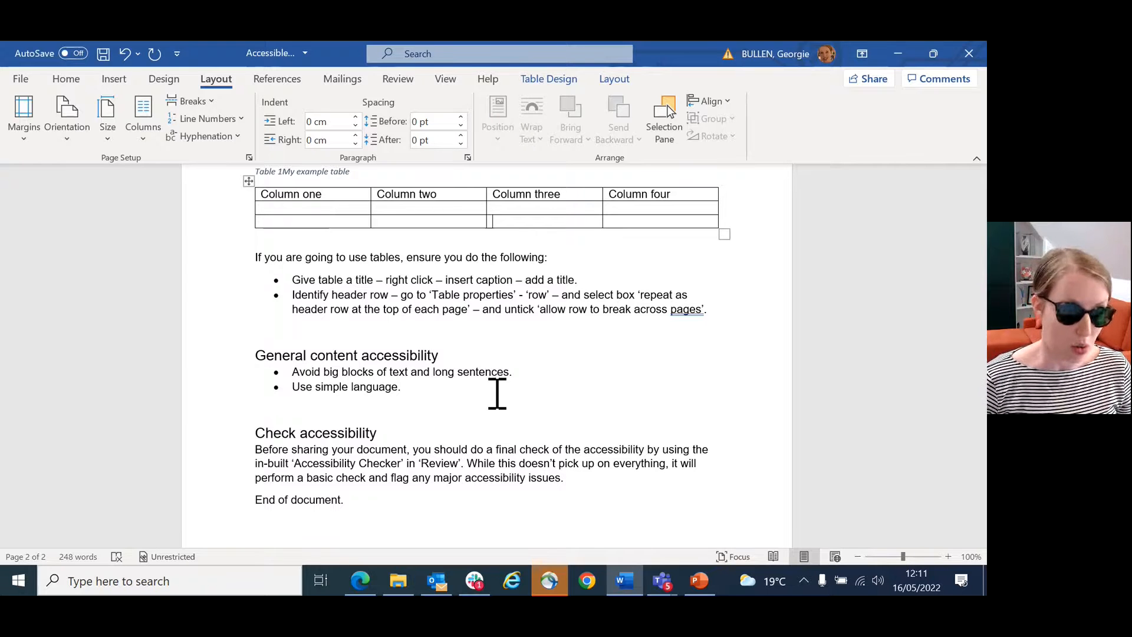
pyautogui.scroll(-1, 497, 394)
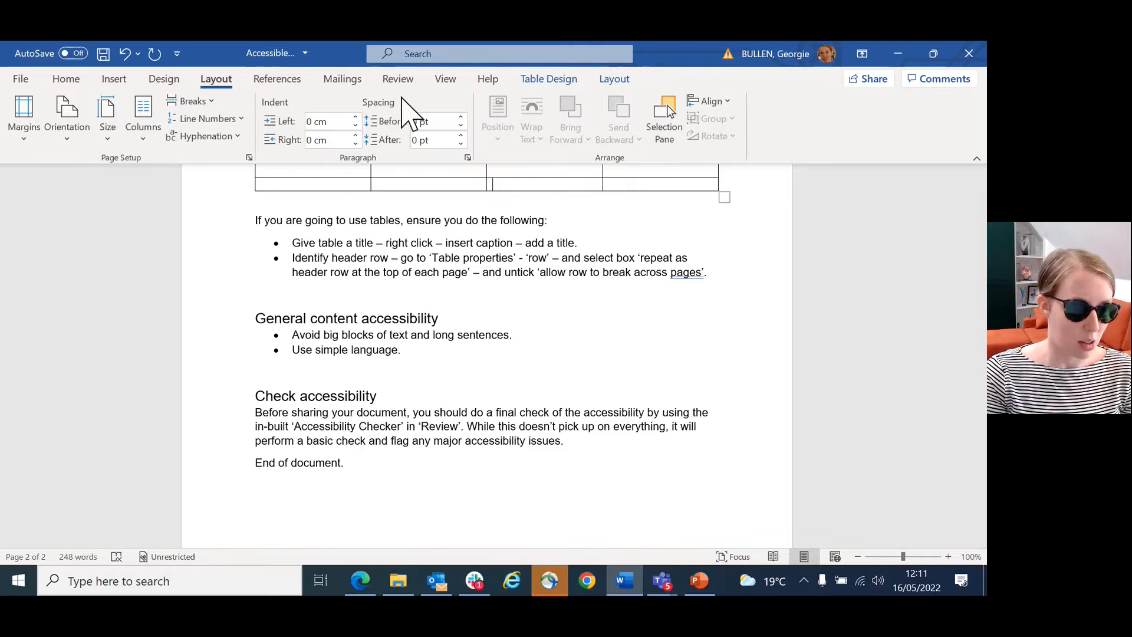
pyautogui.click(396, 81)
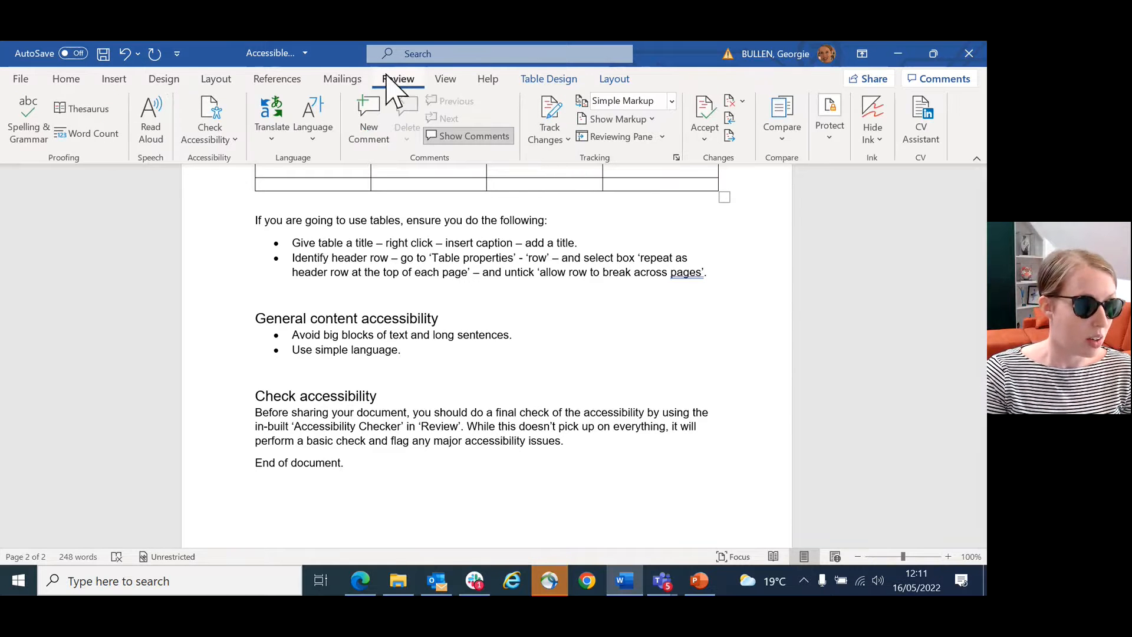
pyautogui.click(211, 118)
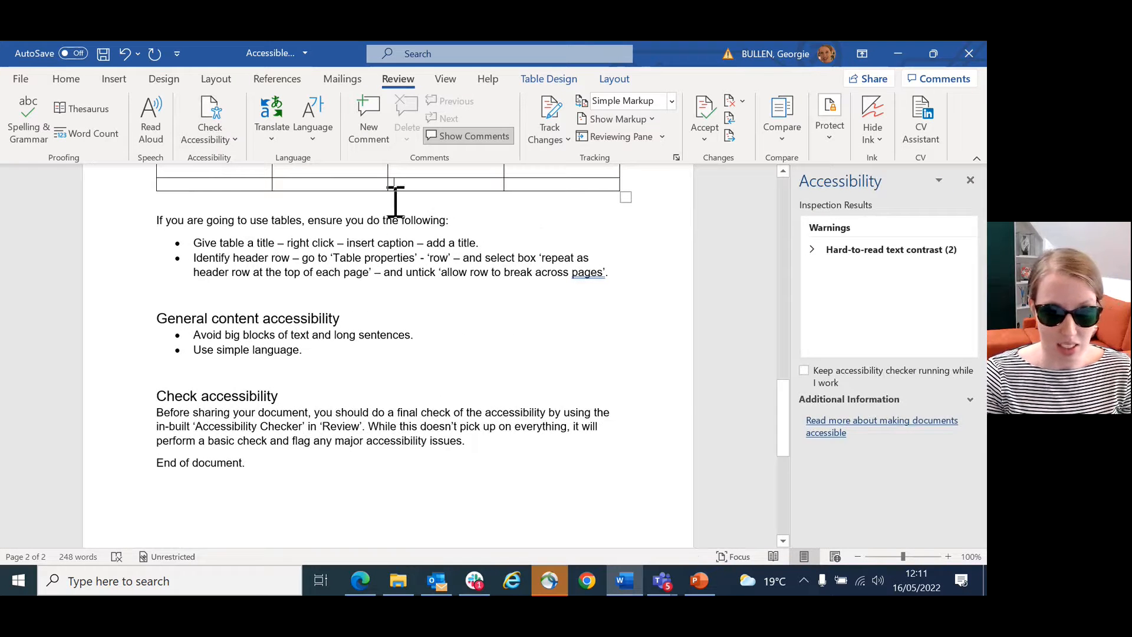
pyautogui.click(812, 250)
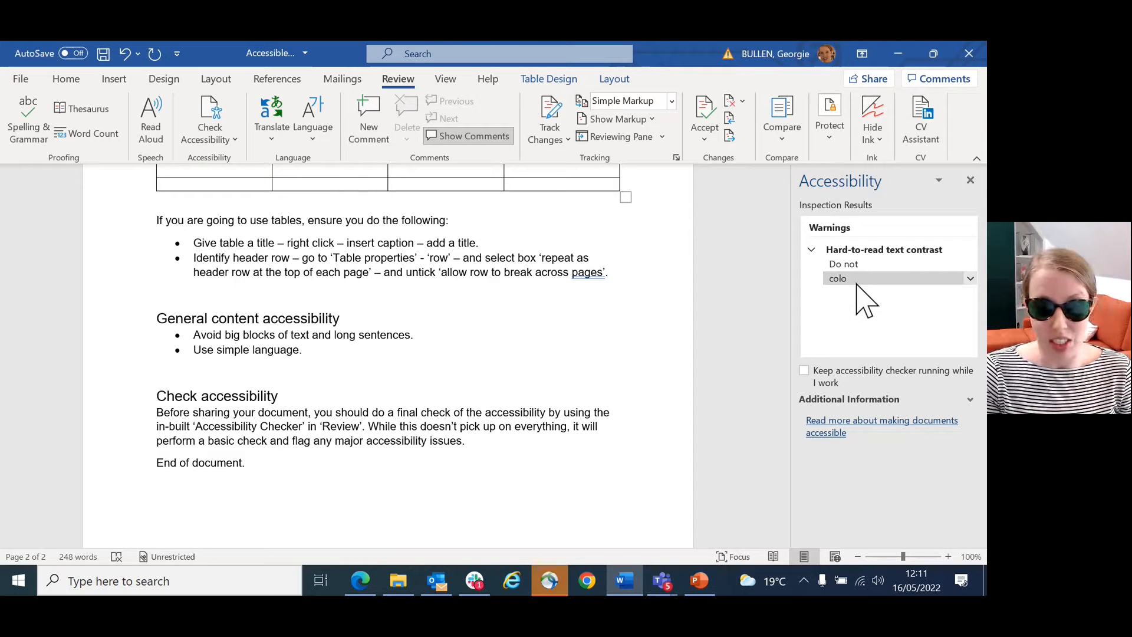
pyautogui.click(876, 270)
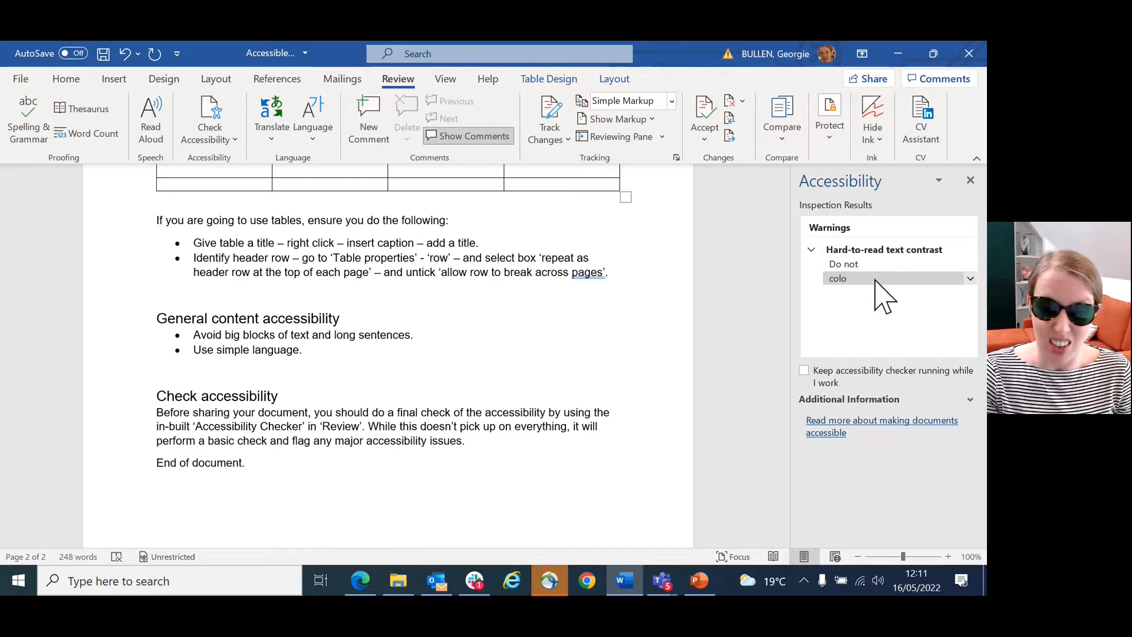